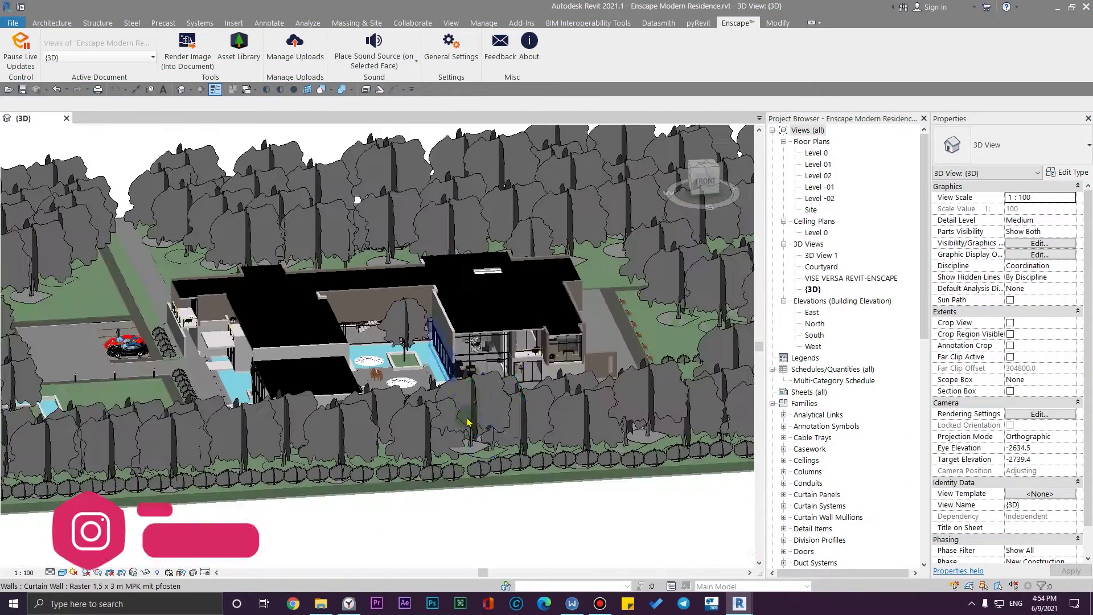
scroll(469, 422, down, 2)
scroll(451, 419, up, 2)
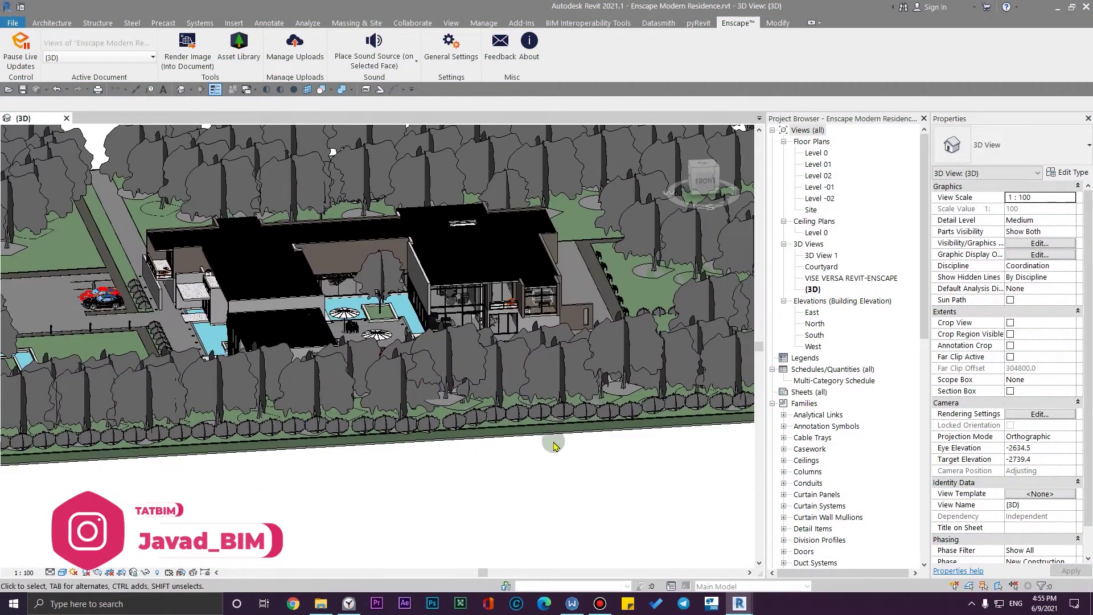
Orbit the Revit 3D view of the residence to a steeper overhead angle.
mouse_move(470, 450)
shift+middle_down()
mouse_move(363, 501)
mouse_move(501, 381)
shift+middle_up()
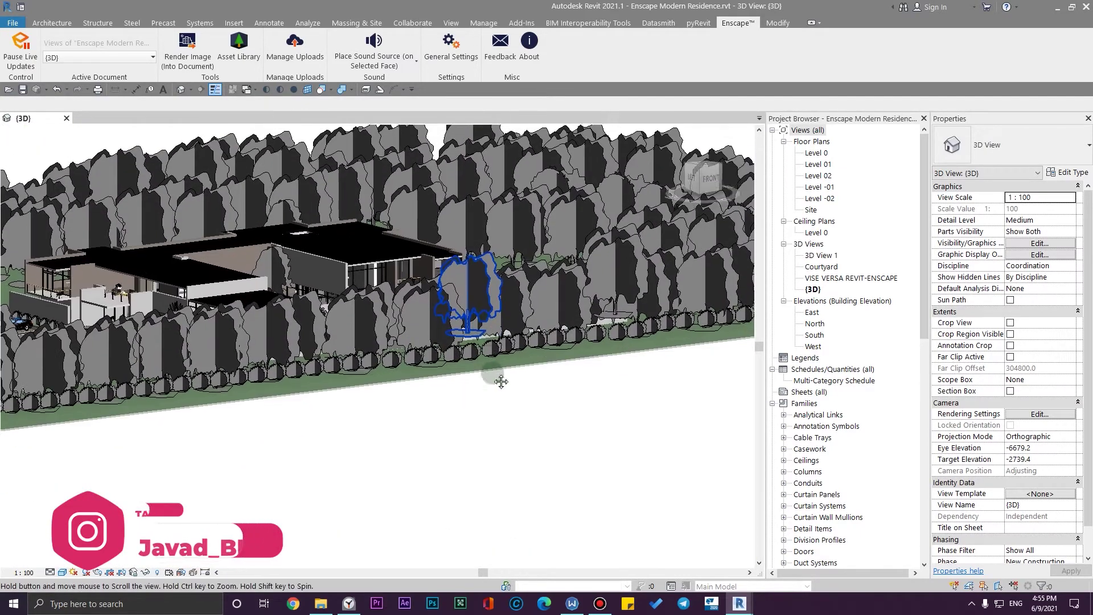
scroll(427, 384, up, 2)
scroll(356, 386, up, 3)
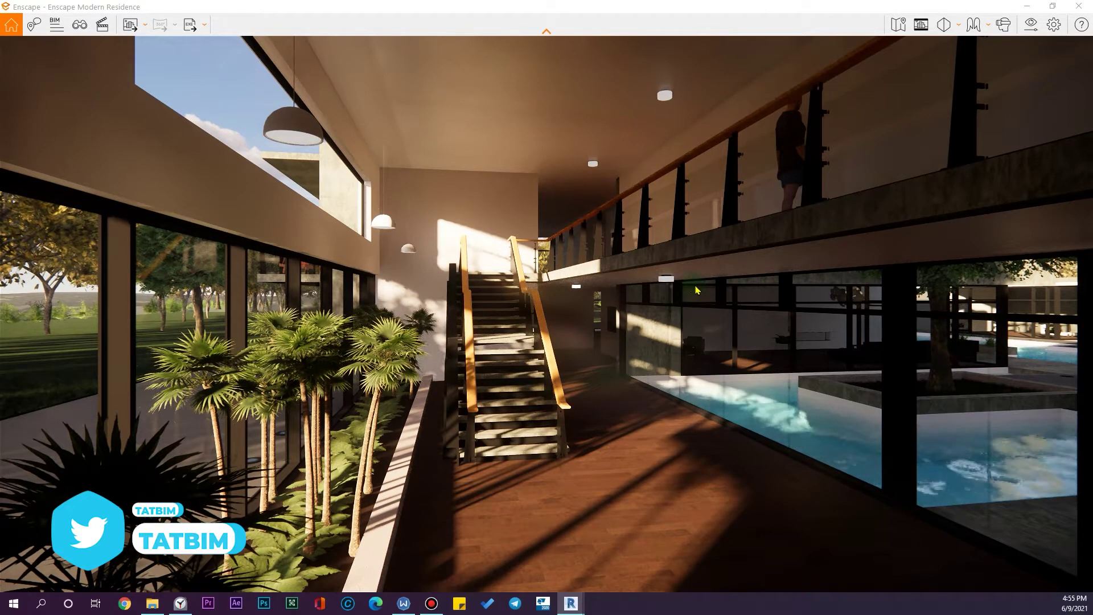
Show Enscape's Visual Settings Image options, placing the window at the right of the render.
click(1031, 25)
drag(809, 86, 551, 88)
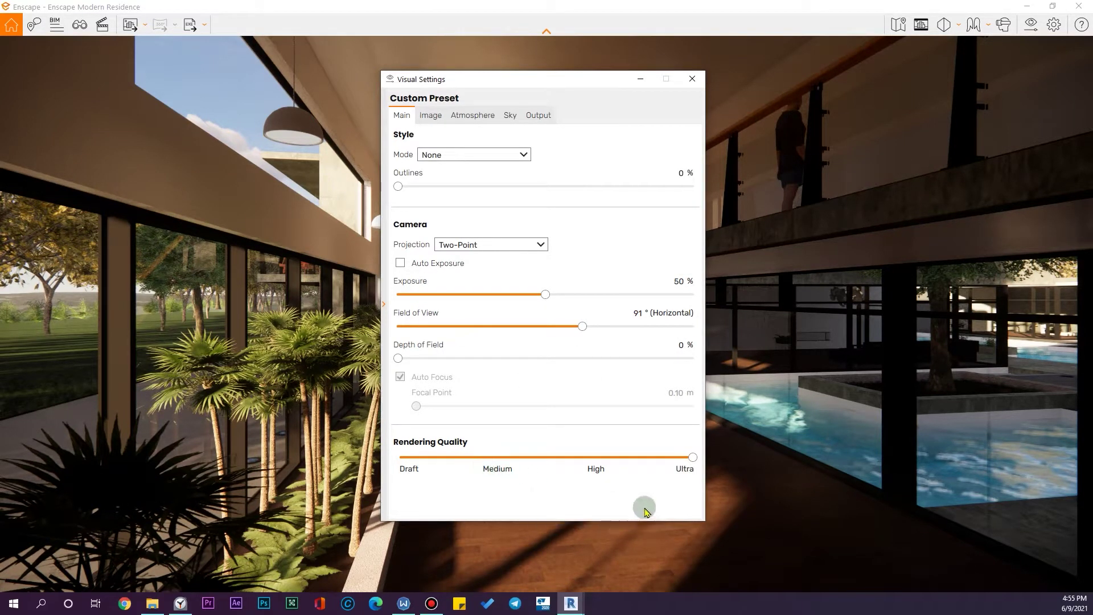
click(428, 115)
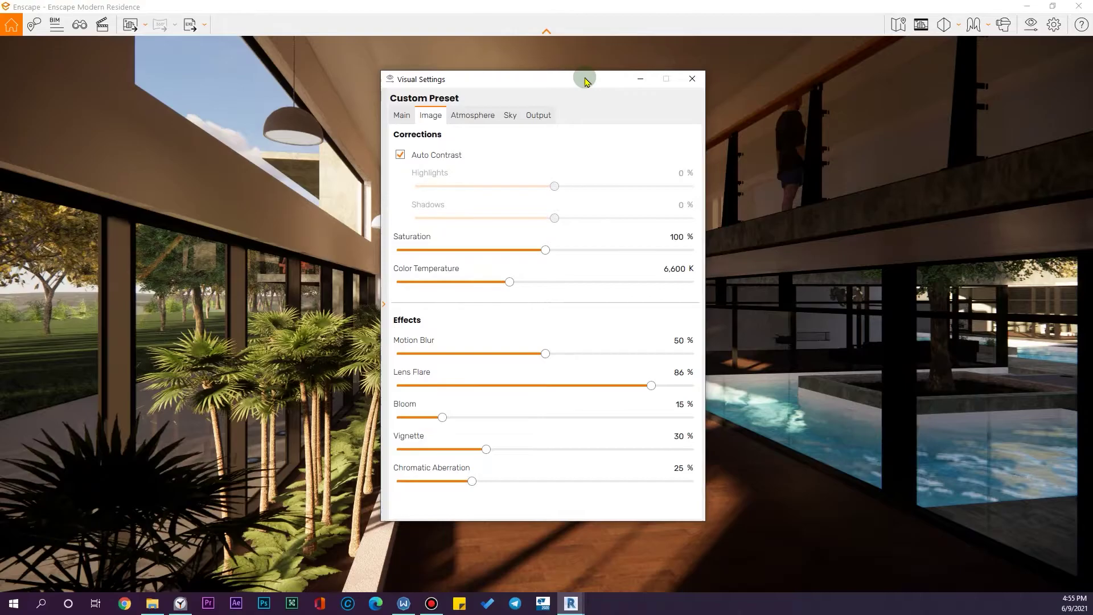
mouse_move(586, 81)
mouse_down()
mouse_move(974, 102)
mouse_move(864, 98)
mouse_up()
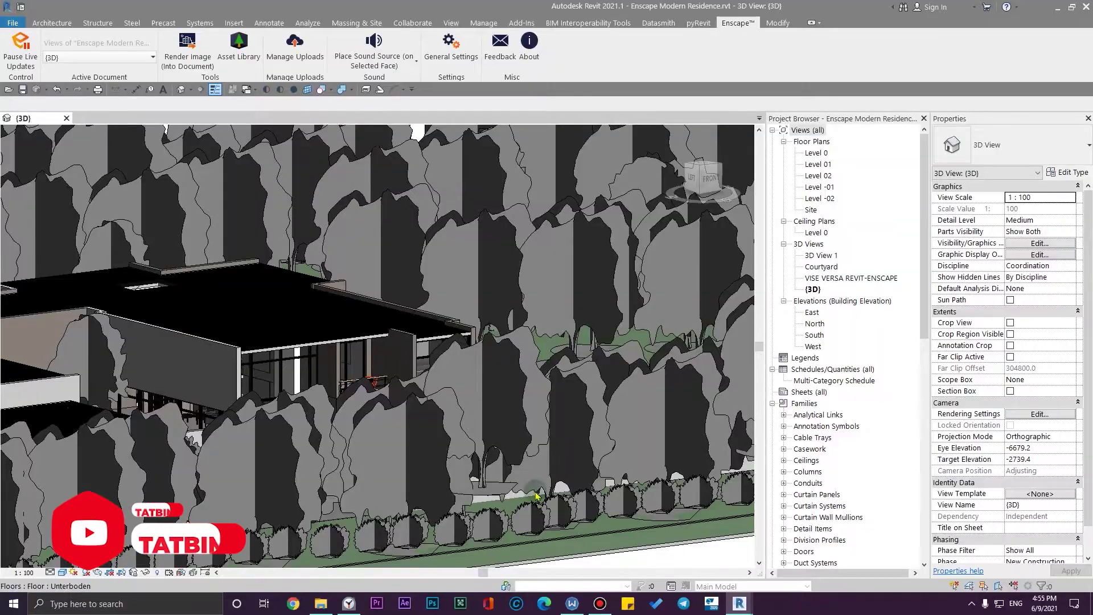
Find Free HDR Skybox Background on Enscape's free sample projects page, then close Chrome.
click(305, 606)
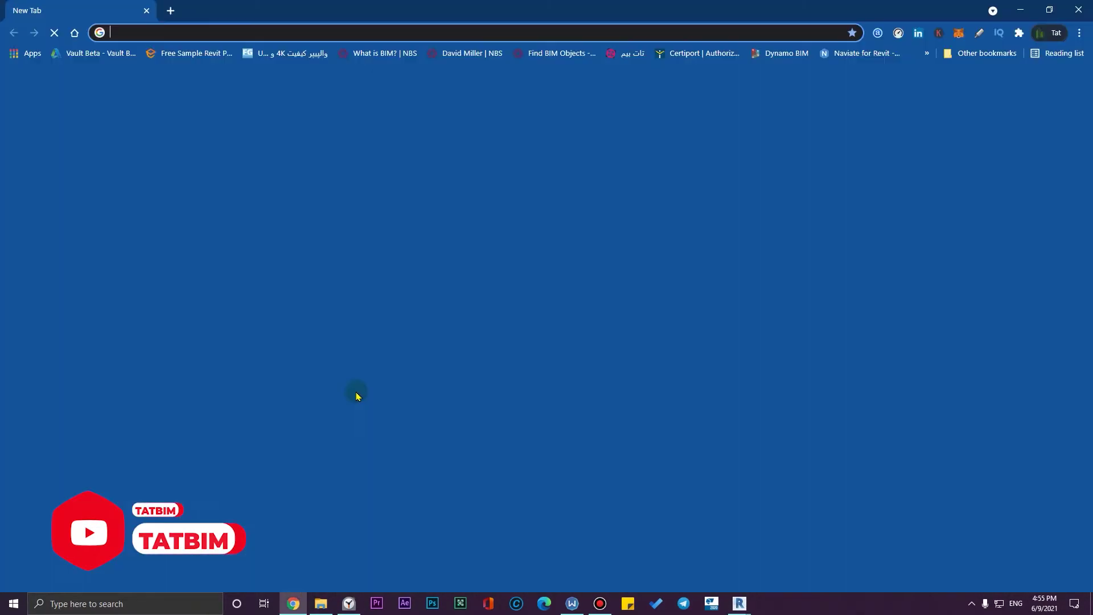
text(enscape3d.com/free-sample-projects/)
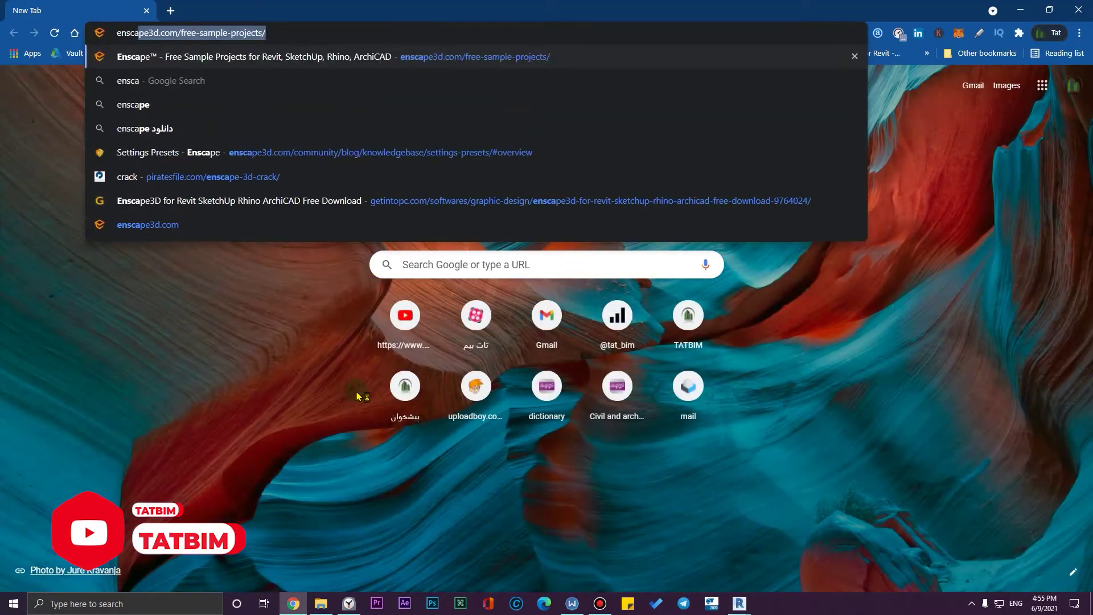
key(Return)
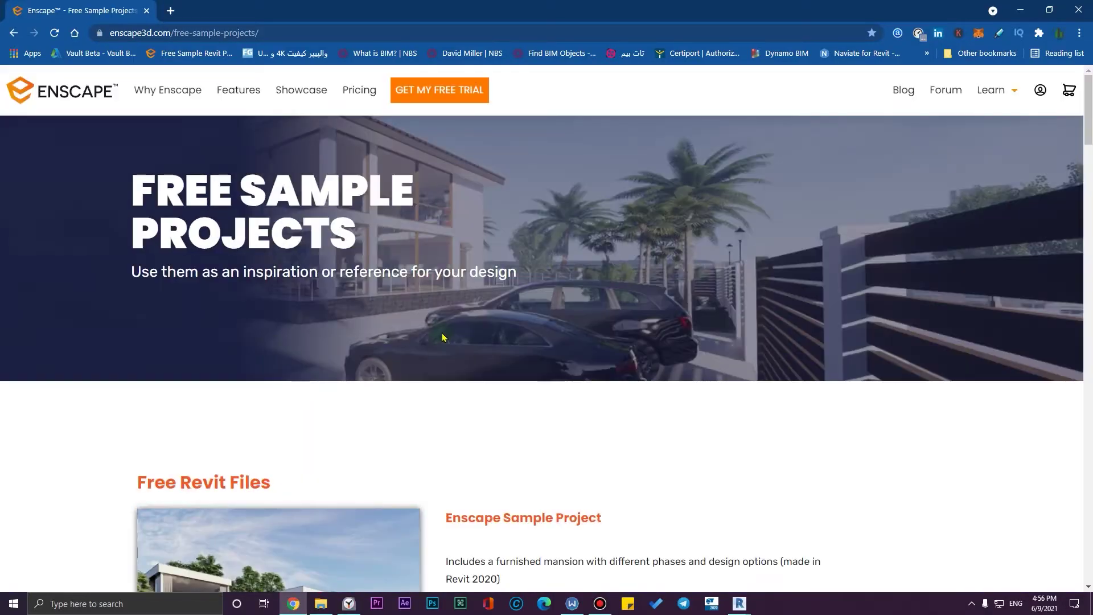
scroll(444, 336, down, 10)
scroll(447, 349, down, 5)
scroll(456, 361, down, 5)
scroll(454, 361, down, 5)
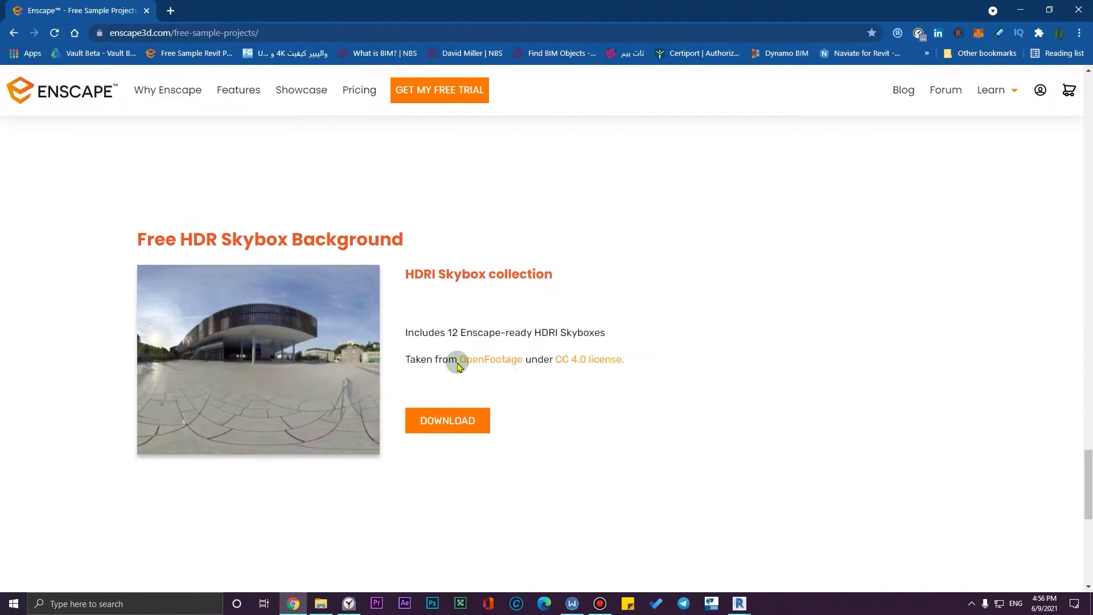
scroll(466, 379, down, 4)
scroll(366, 284, up, 5)
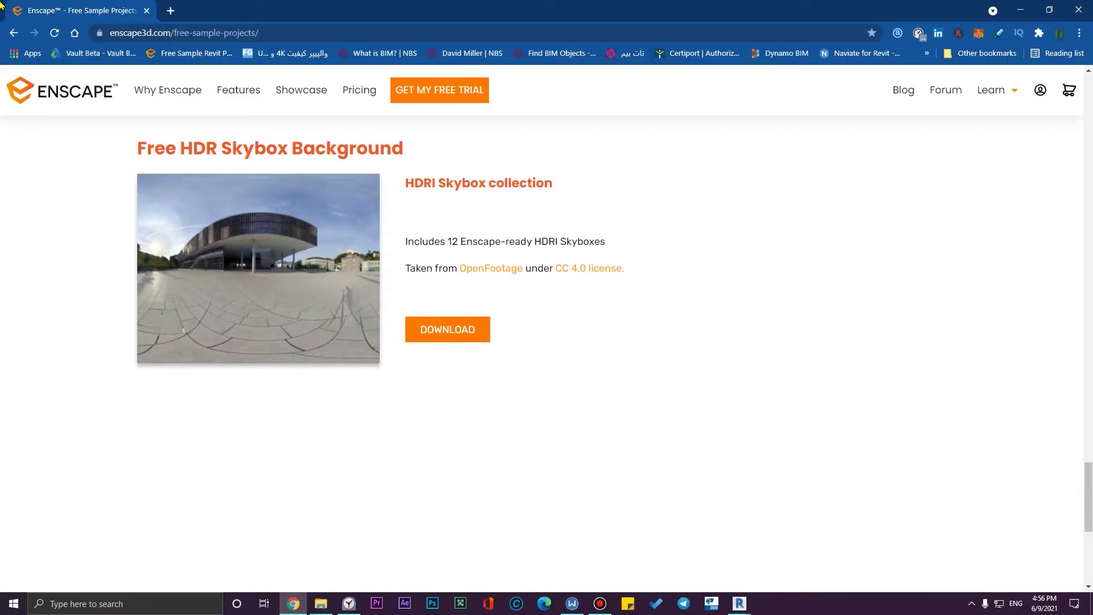
click(1081, 10)
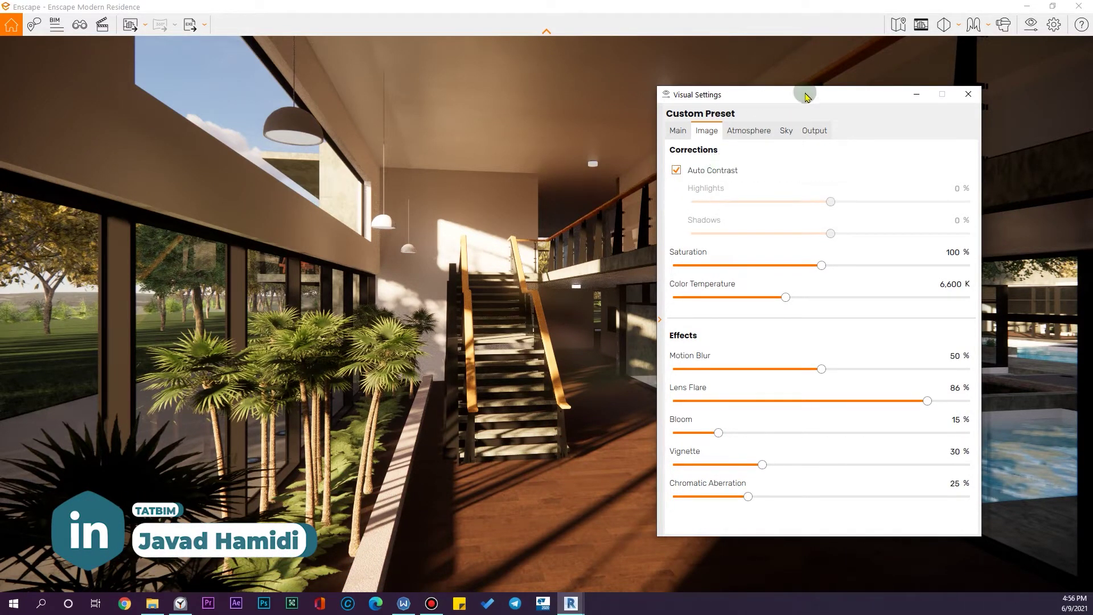
Change the Atmosphere > Sky horizon source from Forest to Skybox.
click(770, 129)
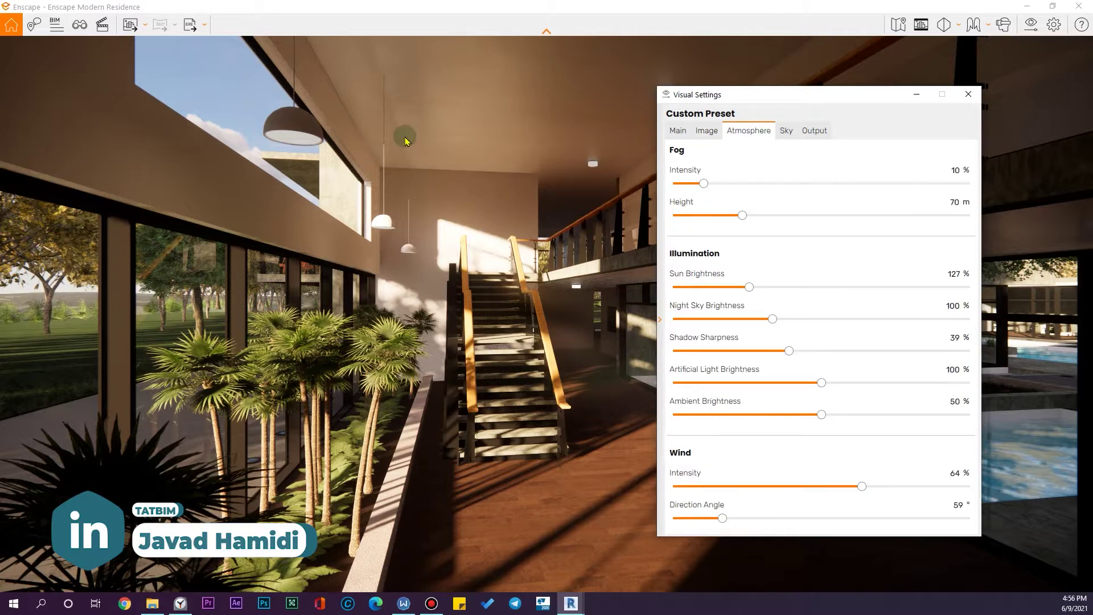
click(786, 130)
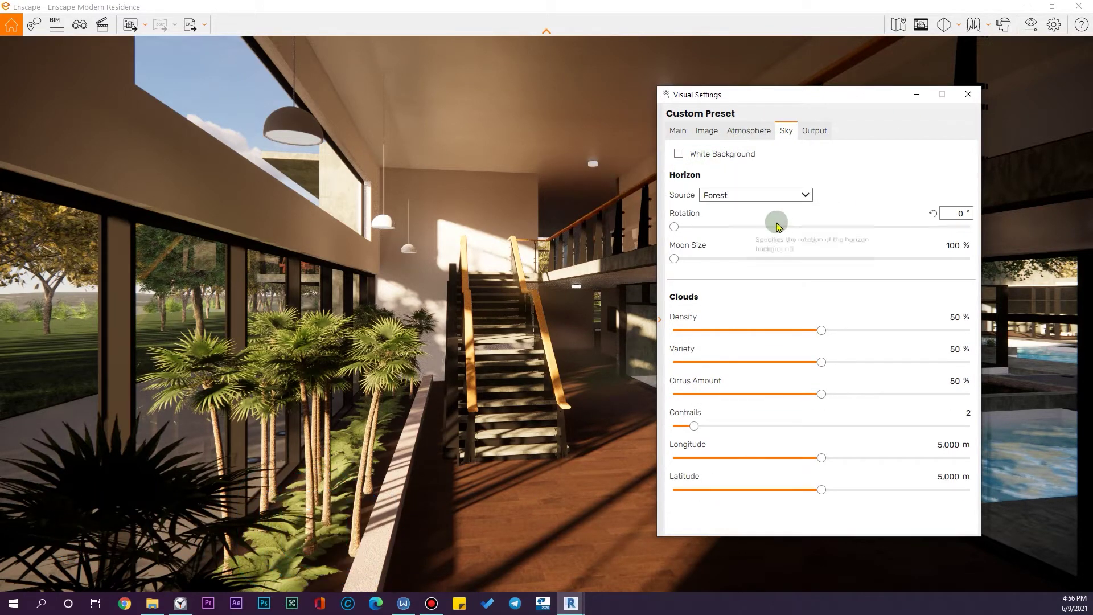
click(743, 200)
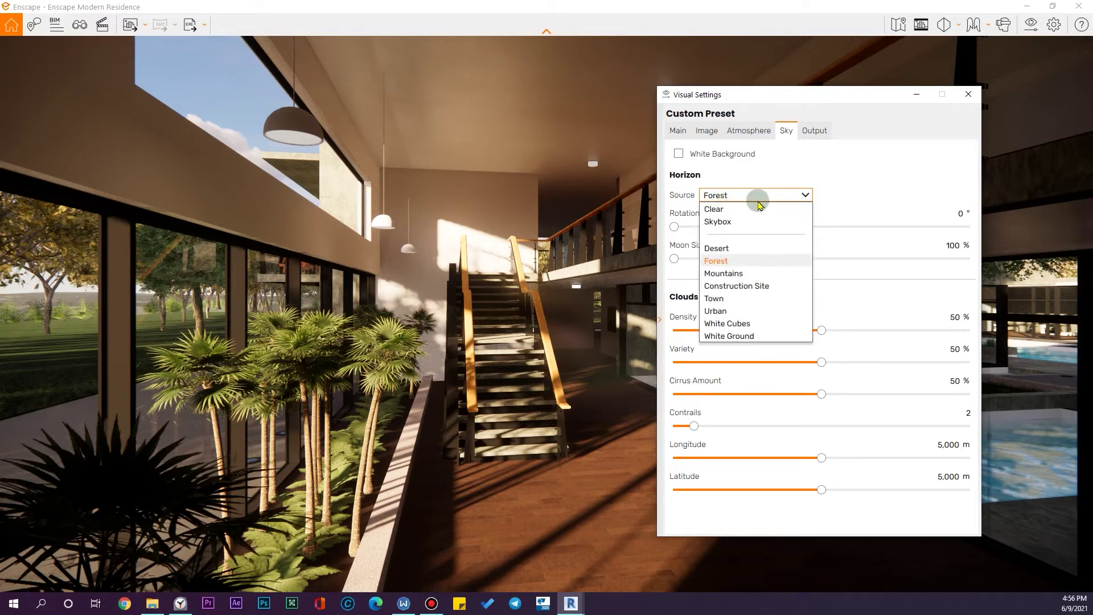
click(756, 222)
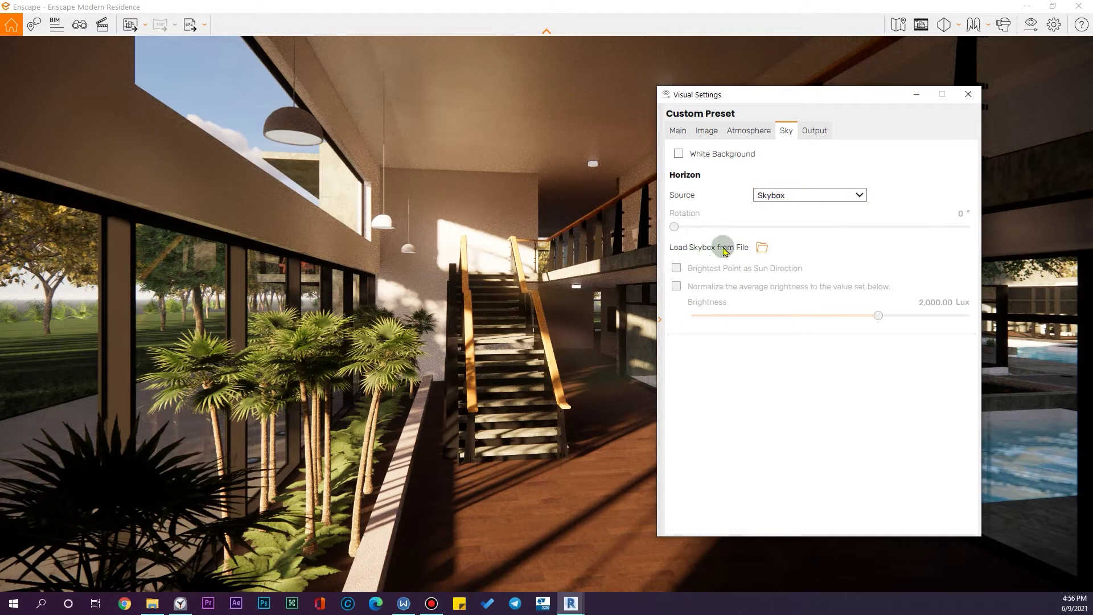
Load 00201 Nonntal03 .hdr from Desktop > UnPublished > HDRI IN Enscape > CrossCubemaps as the skybox.
click(765, 250)
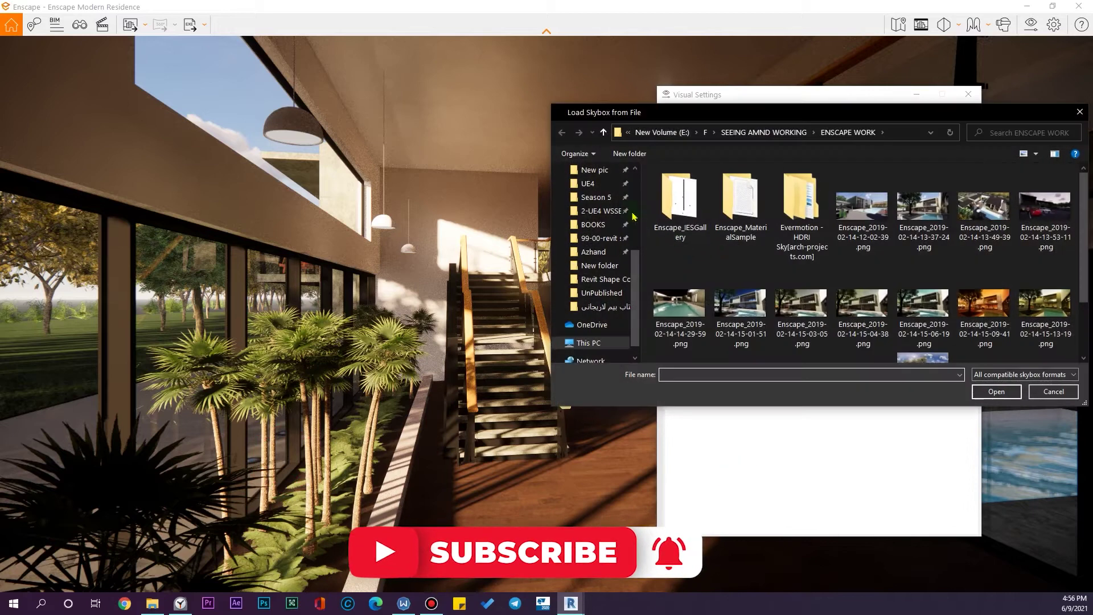
scroll(612, 198, up, 5)
click(612, 197)
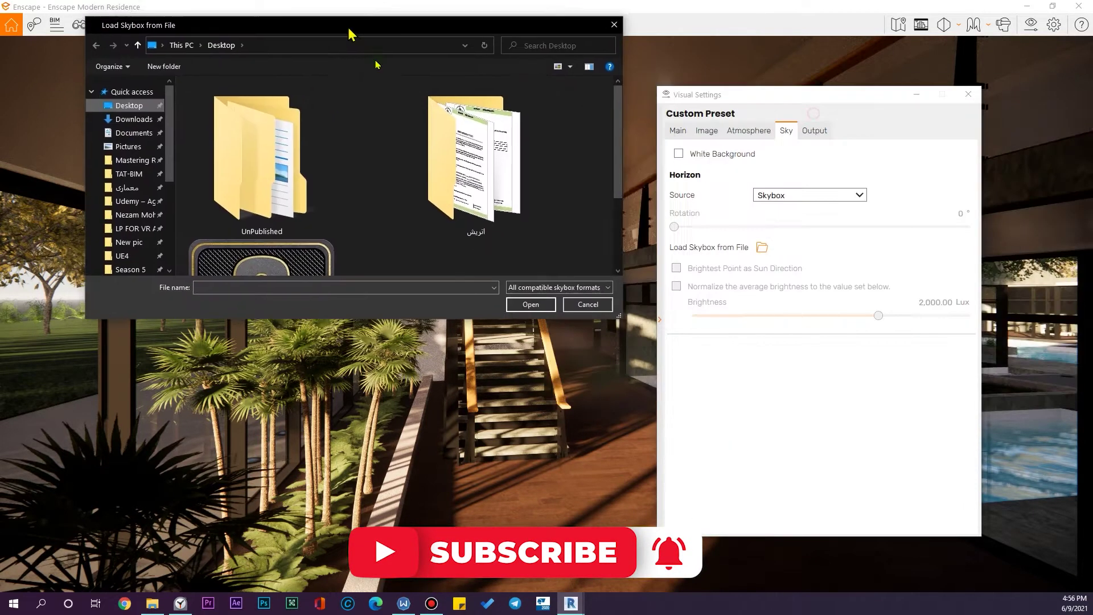
drag(809, 125, 425, 95)
double_click(343, 220)
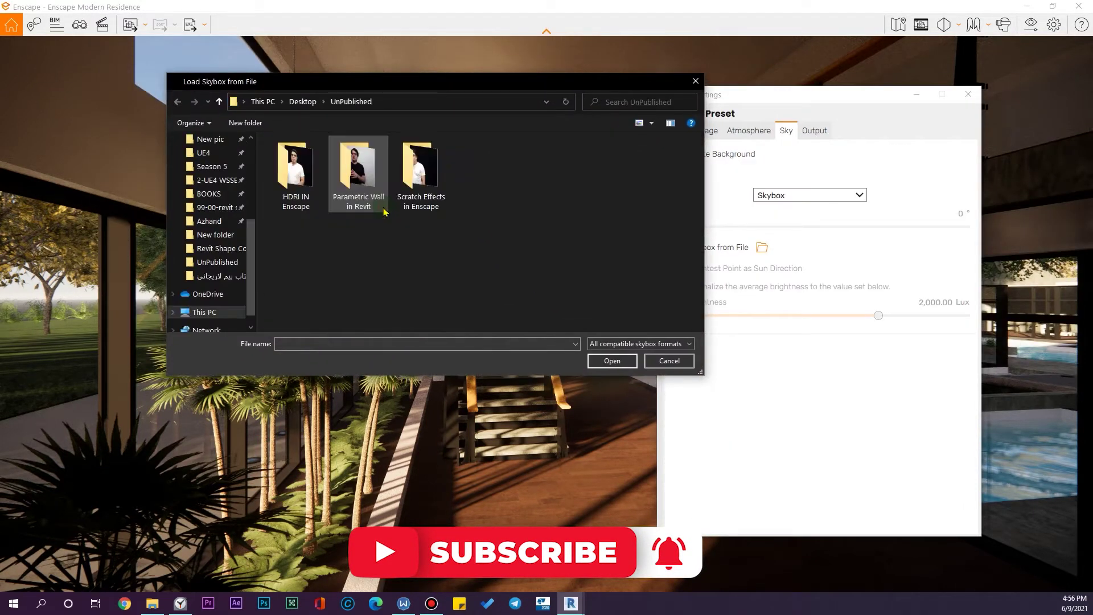
double_click(310, 191)
double_click(303, 162)
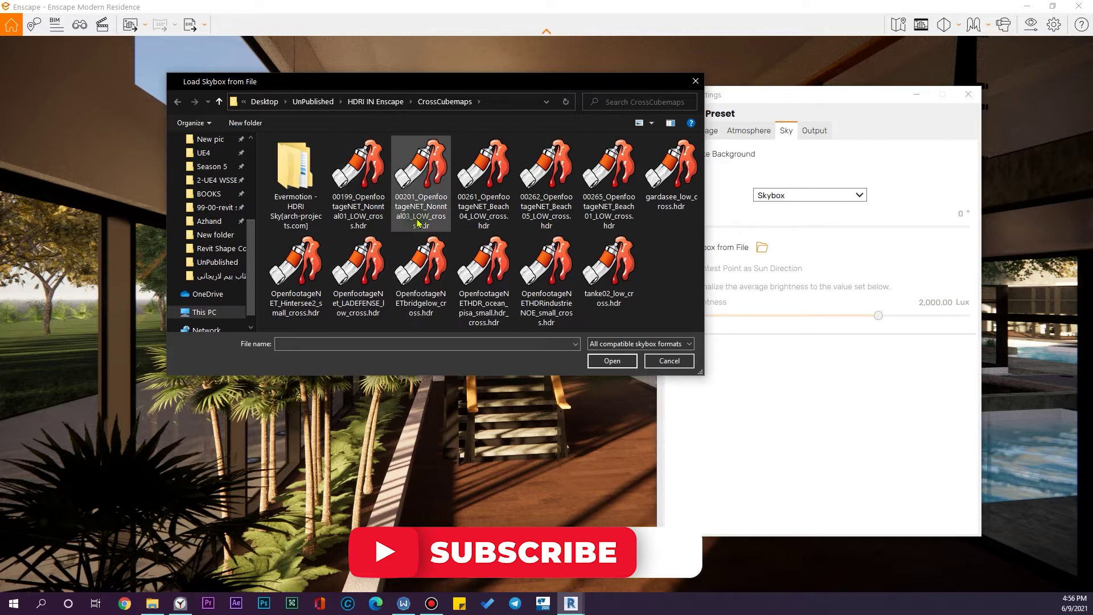
click(405, 176)
click(612, 360)
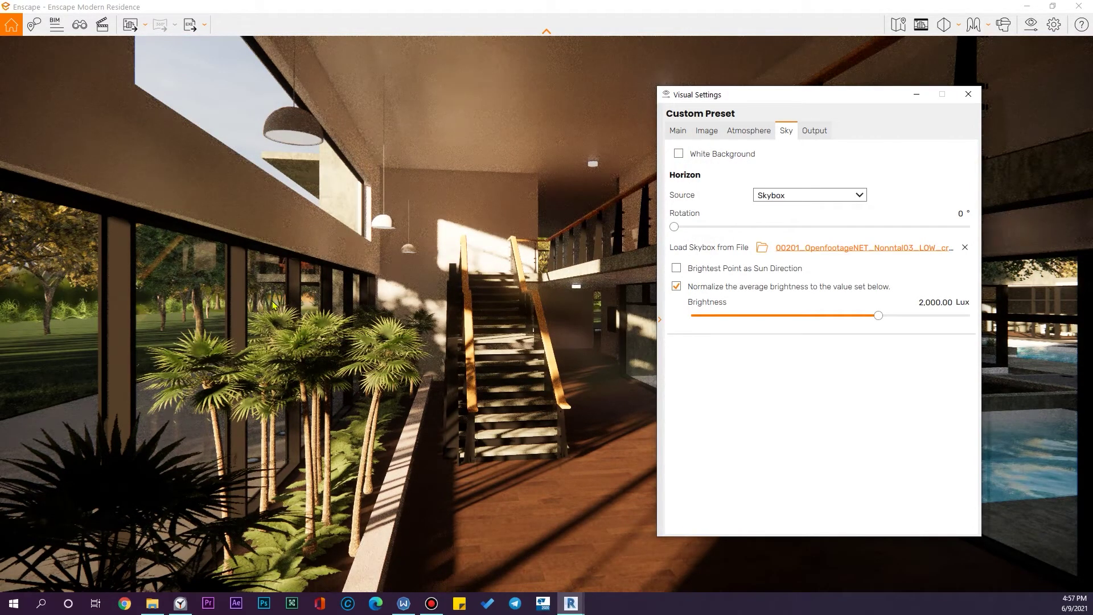
Fly the camera outside the building and try the ocean_pisa HDR as the skybox.
click(374, 352)
key(2)
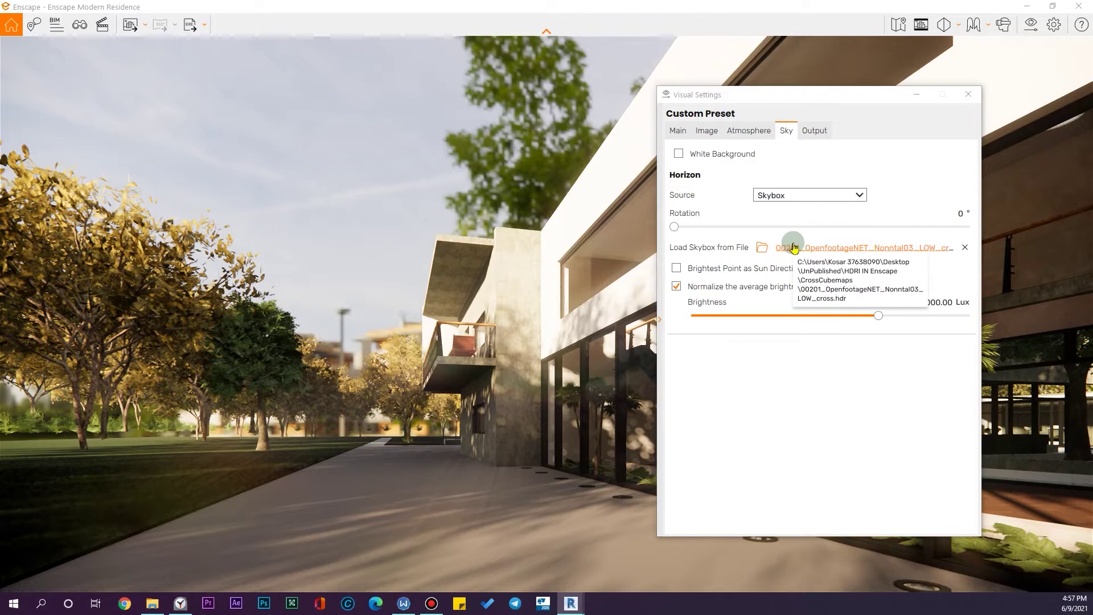
click(796, 248)
click(483, 273)
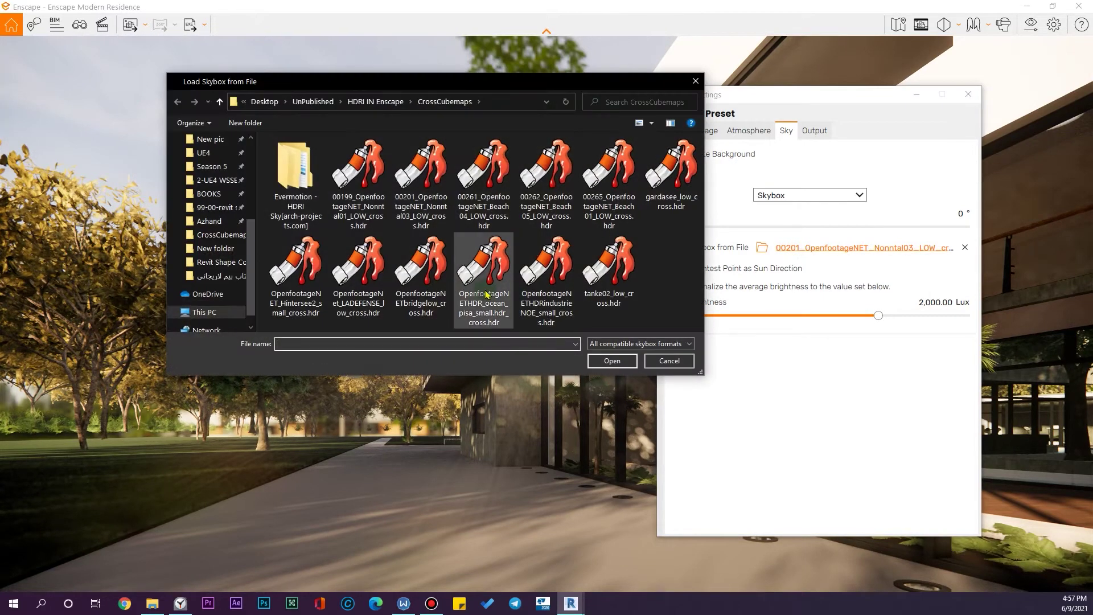
click(612, 360)
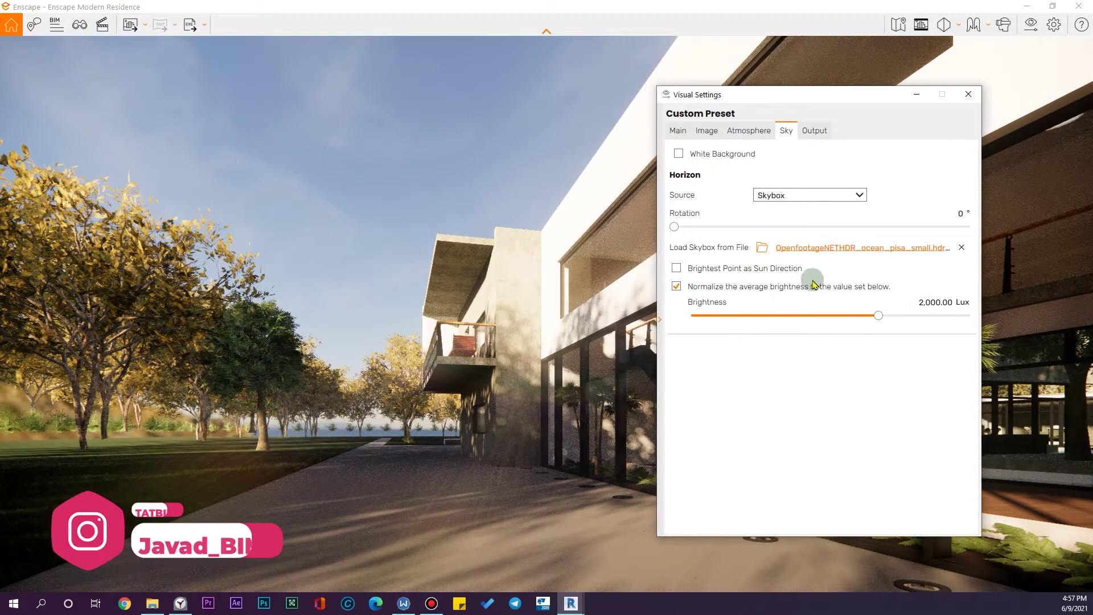
Try the LADEFENSE skybox, then settle on gardasee_low_cross.hdr.
click(808, 248)
click(375, 290)
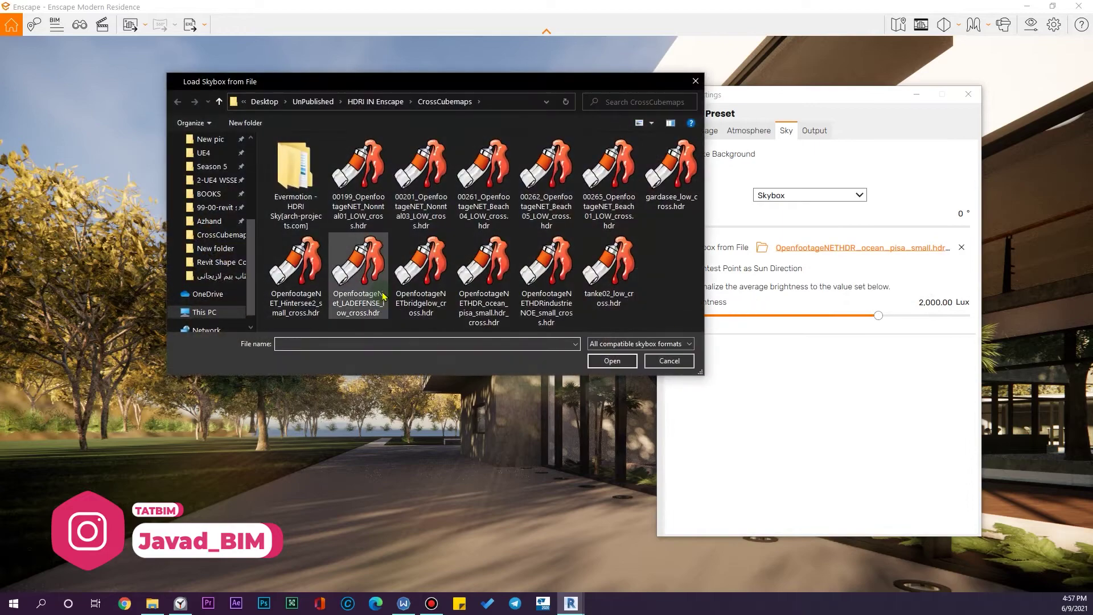
click(614, 363)
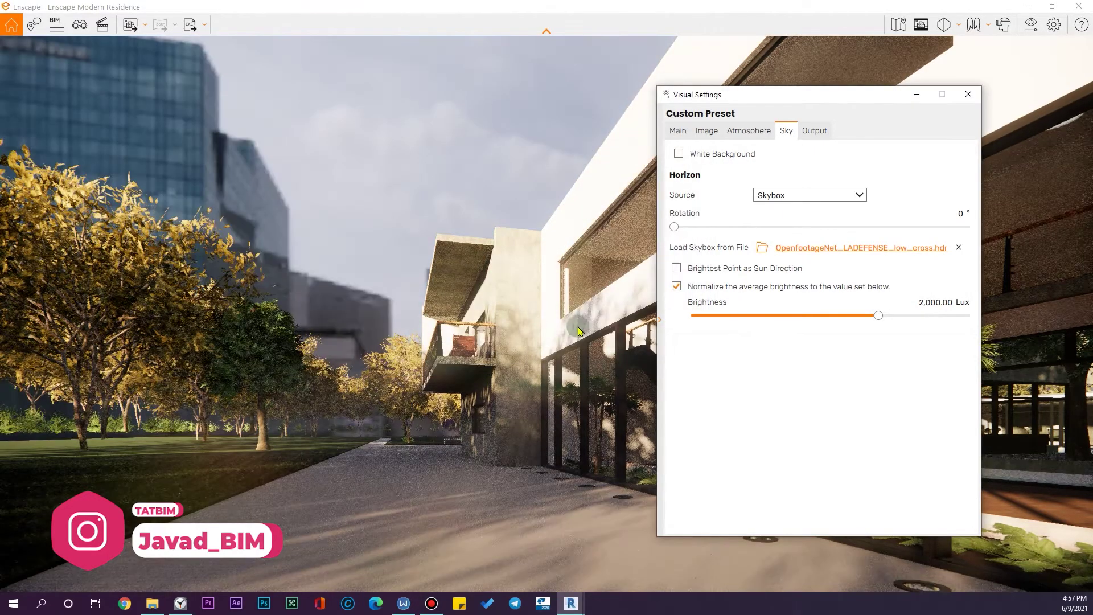
drag(482, 300, 359, 299)
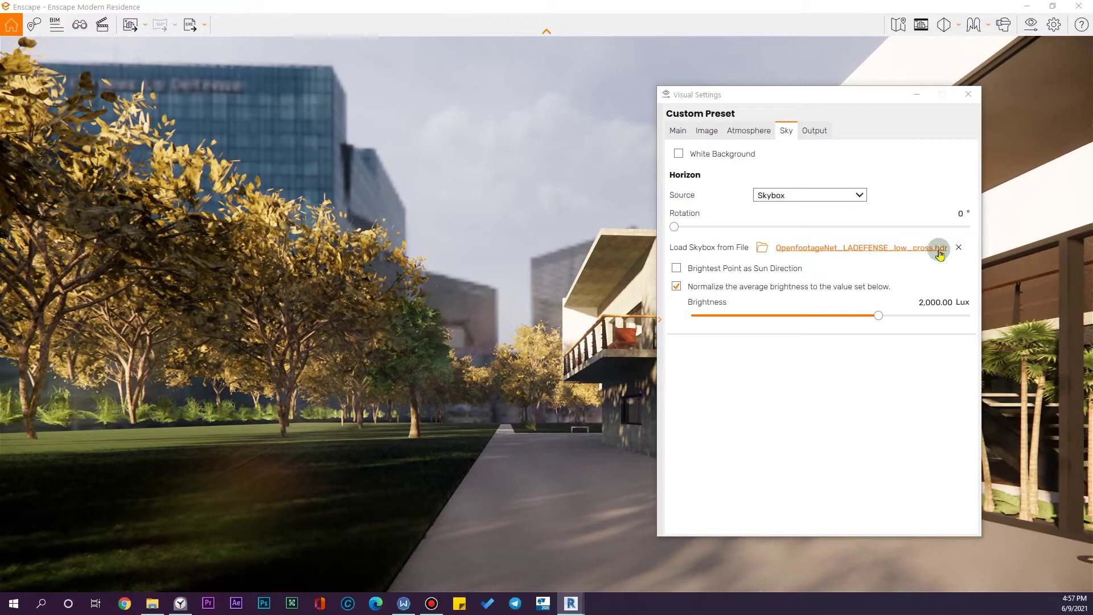
click(816, 253)
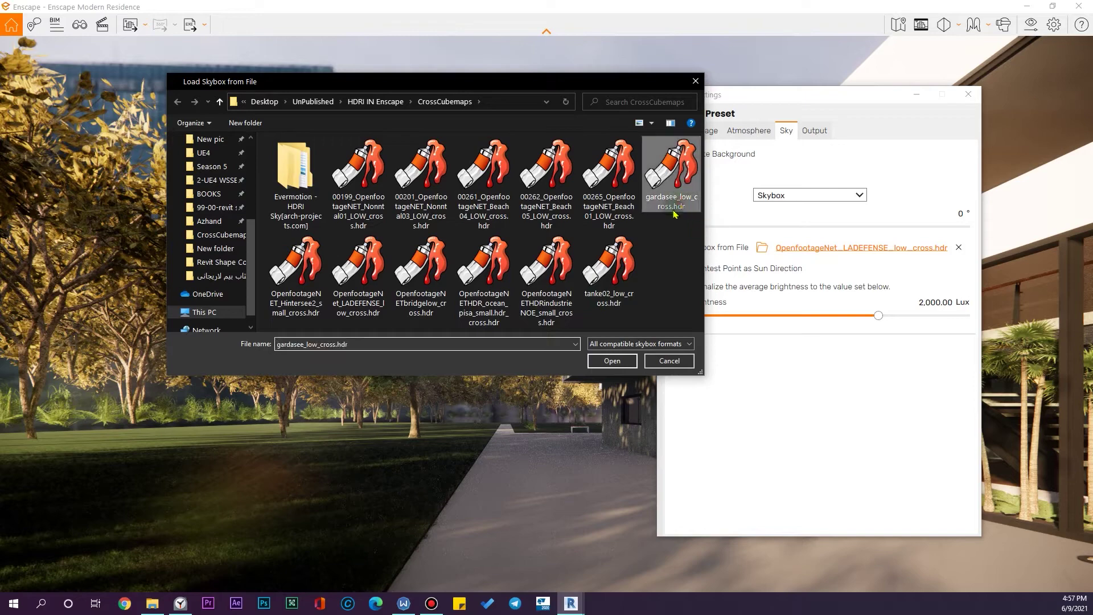
click(604, 363)
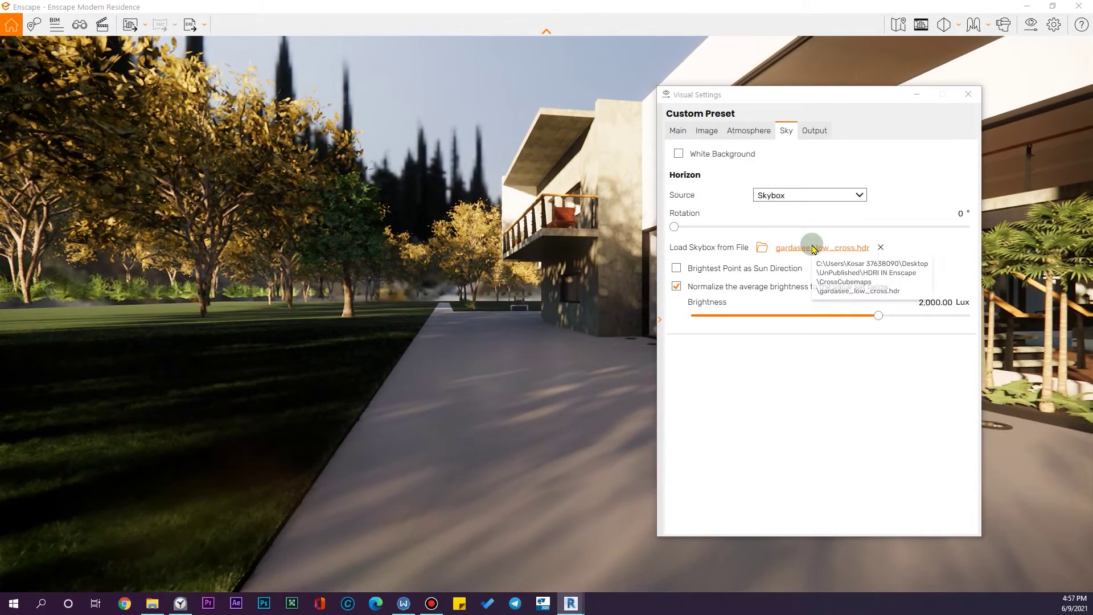
Select sky0046.hdr in the Evermotion > HDRI Skies folder as the replacement skybox.
click(813, 248)
drag(425, 91, 669, 105)
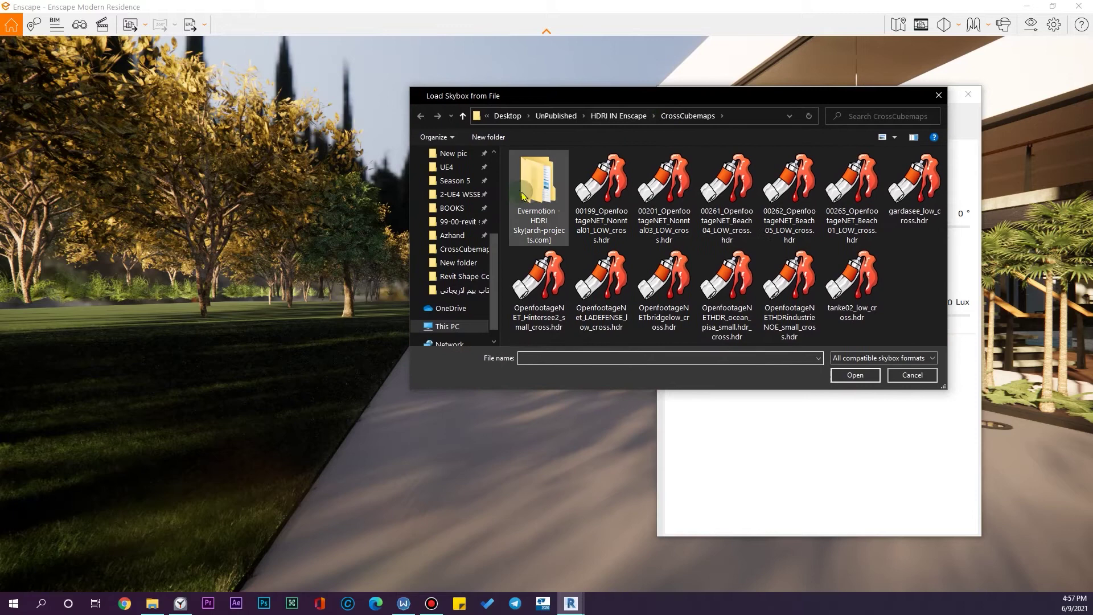
double_click(540, 192)
double_click(538, 175)
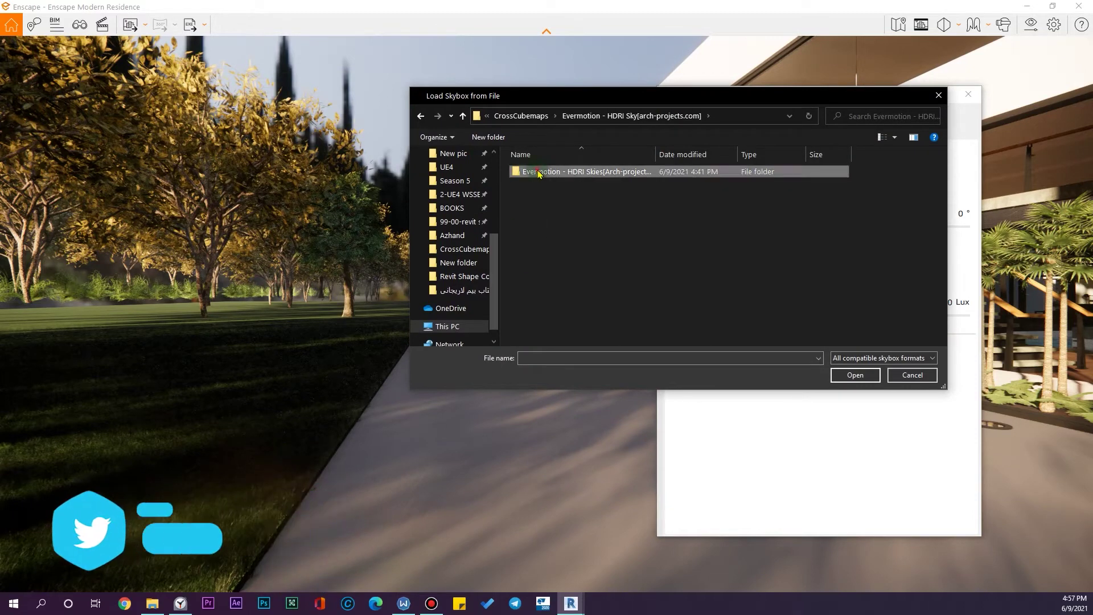
scroll(661, 245, down, 5)
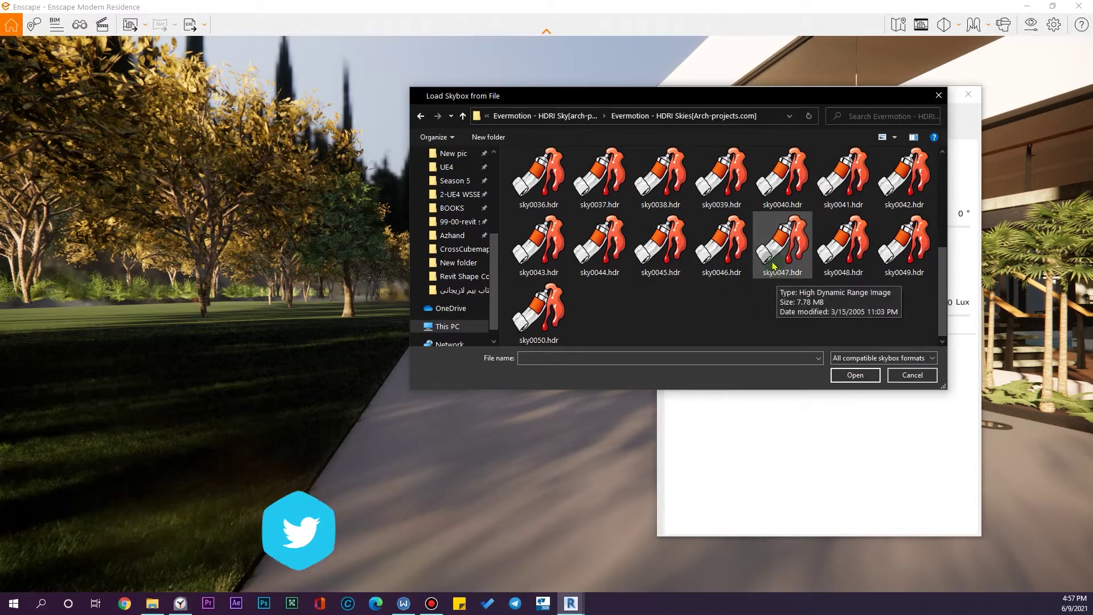
click(729, 255)
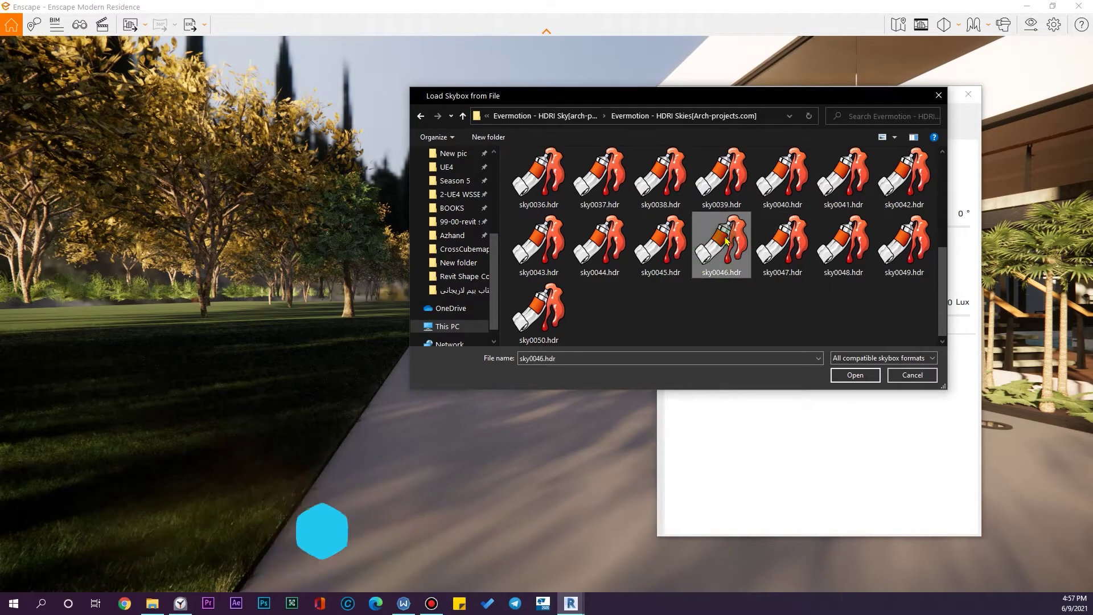
Load sky0046.hdr as the skybox and, after testing brightness, set it back to 2,000 Lux.
click(855, 375)
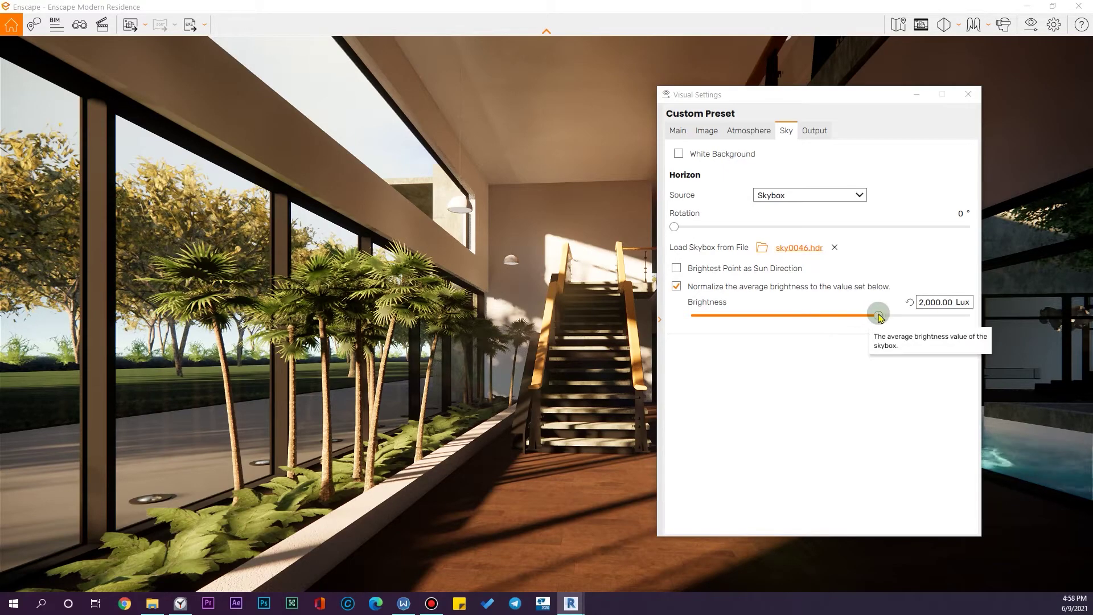
mouse_move(880, 318)
mouse_down()
mouse_move(969, 319)
mouse_move(859, 318)
mouse_up()
text(2000)
key(Return)
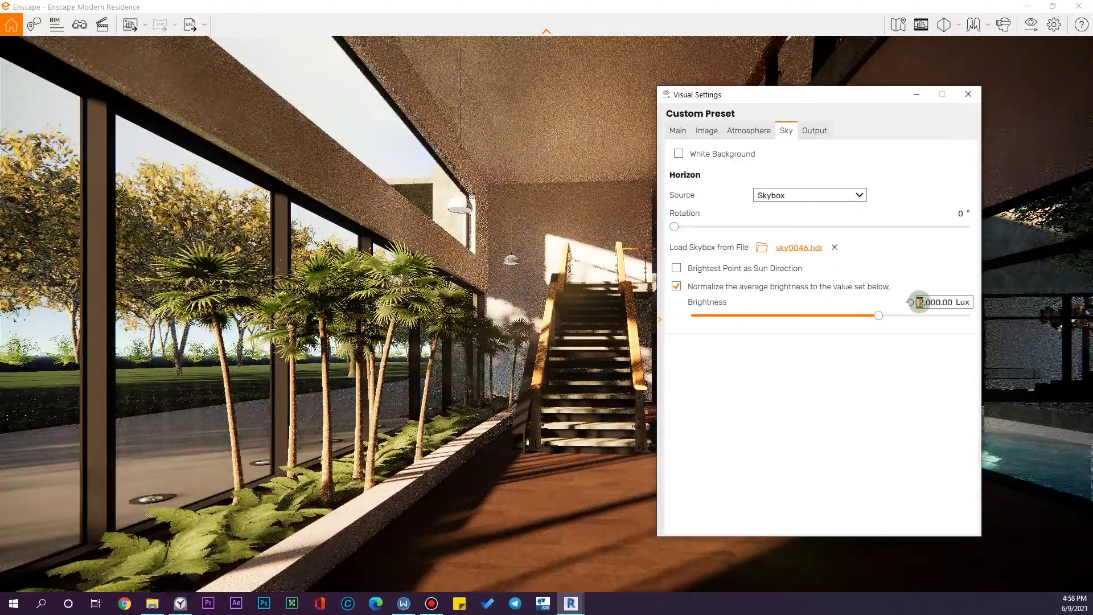
Load sky0027.hdr, dim its brightness to about 52.64 Lux, and export a screenshot.
click(798, 247)
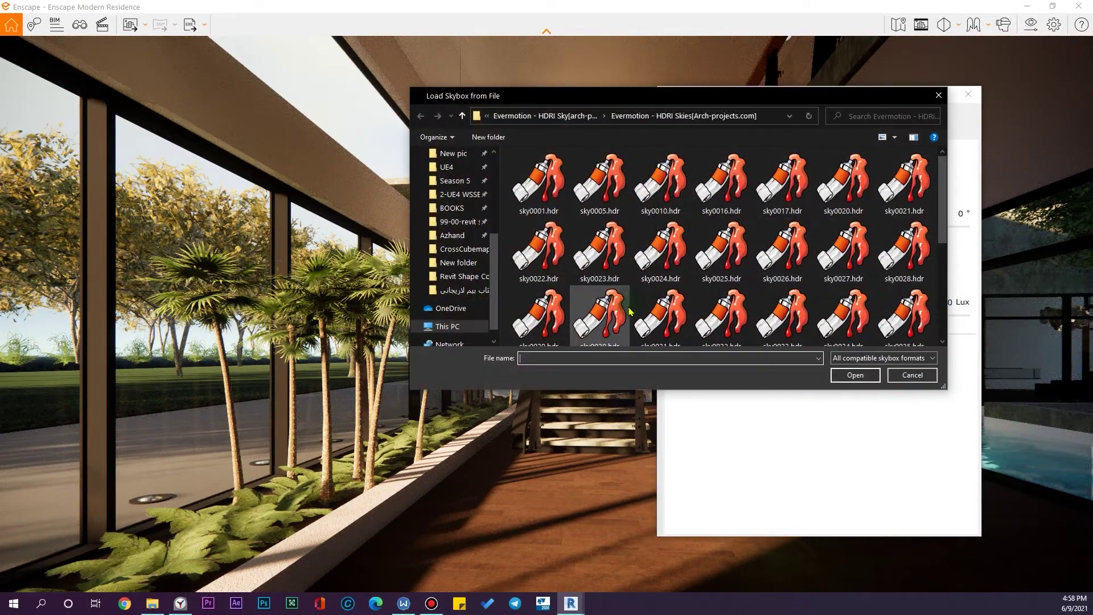
click(855, 375)
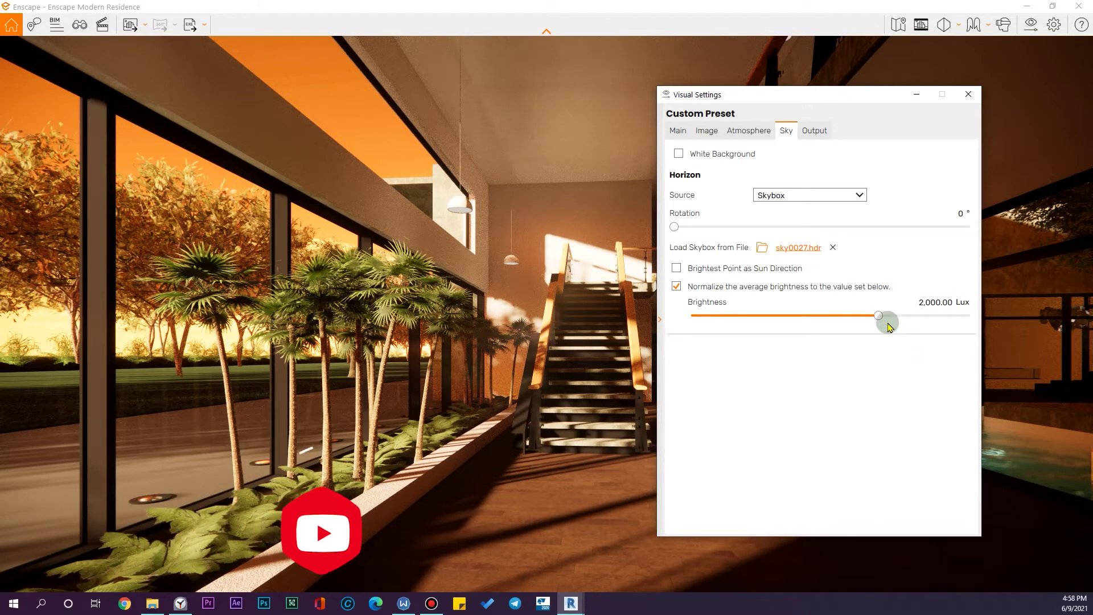
drag(876, 315, 810, 326)
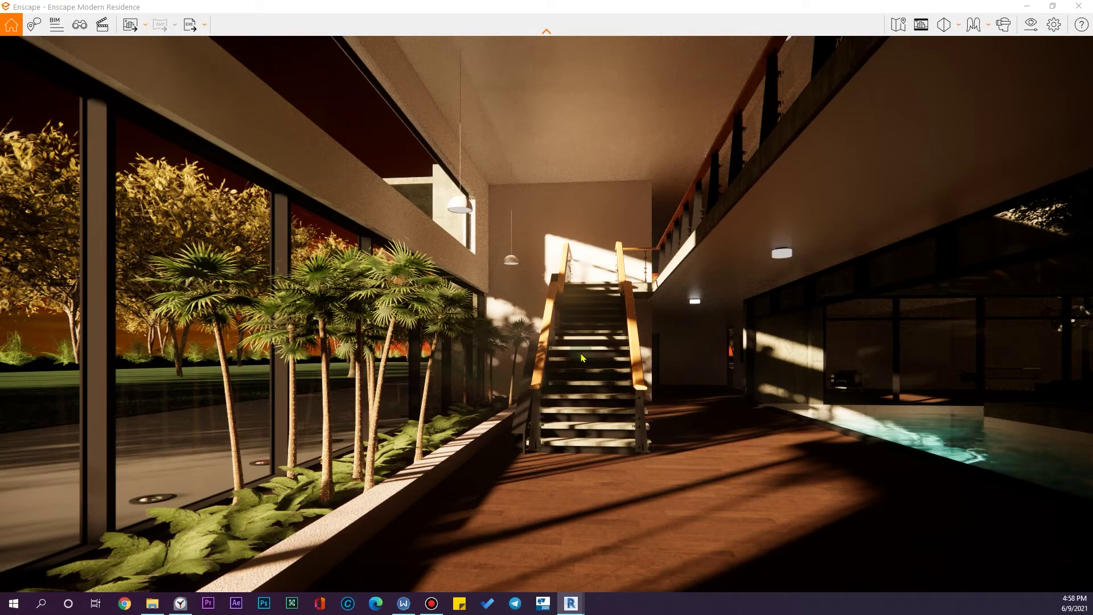
key(ctrl+F12)
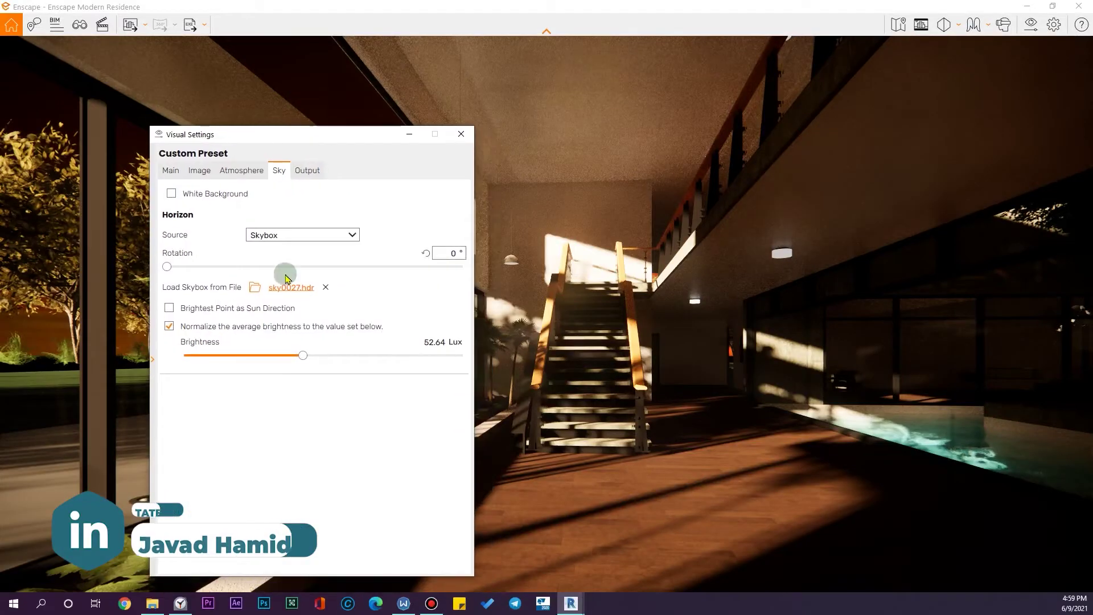
Load sky0036.hdr from CrossCubemaps > Evermotion > HDRI Skies as the skybox.
click(288, 285)
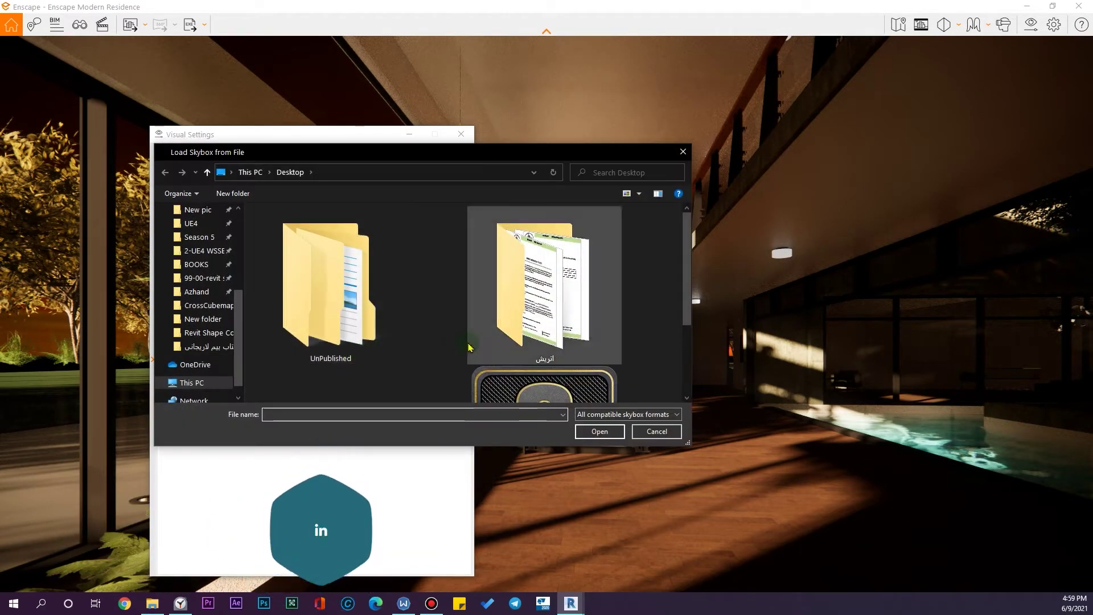
double_click(325, 280)
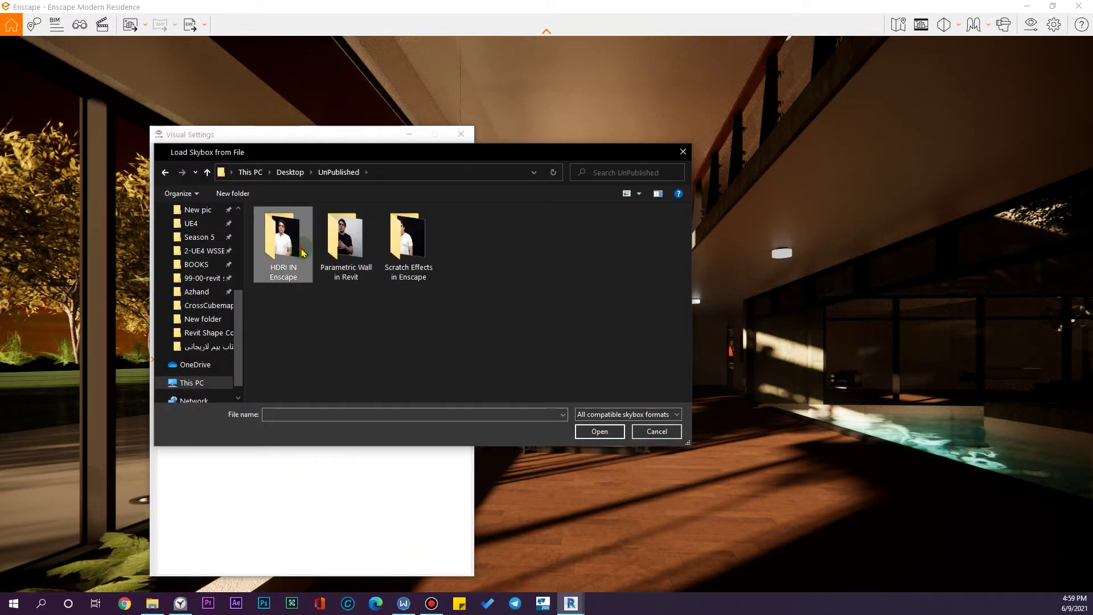
double_click(281, 252)
double_click(302, 229)
double_click(269, 250)
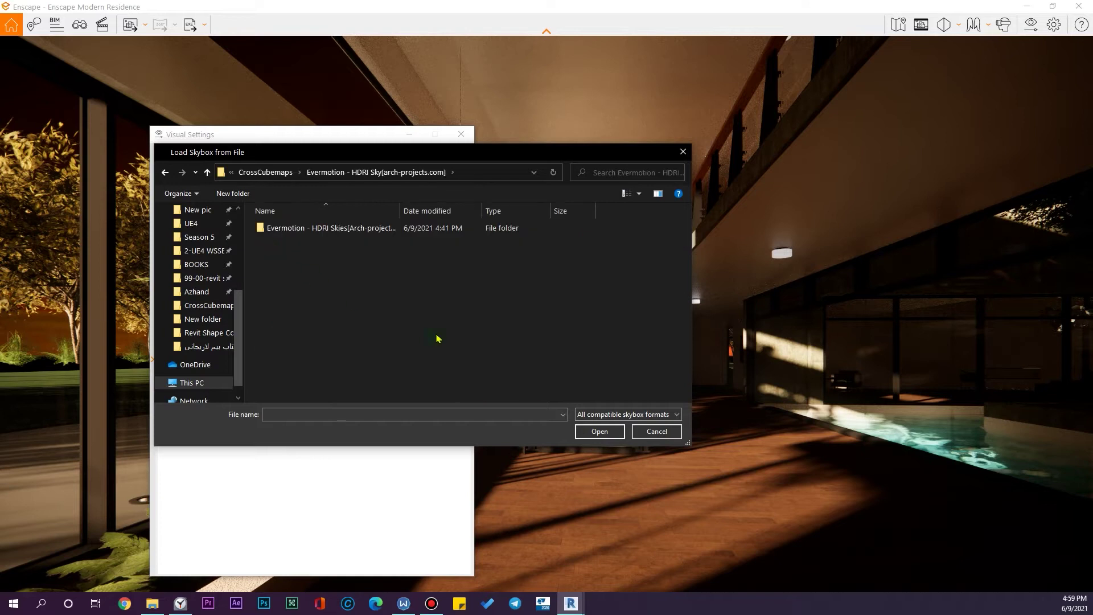
double_click(370, 232)
scroll(305, 349, down, 5)
click(284, 234)
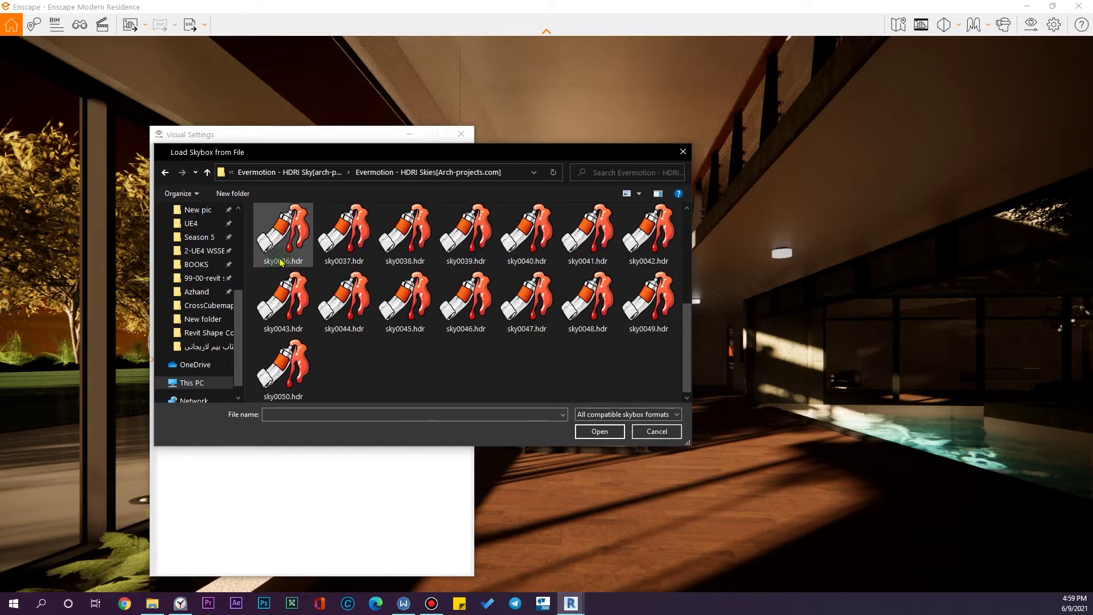
scroll(286, 297, up, 1)
click(588, 435)
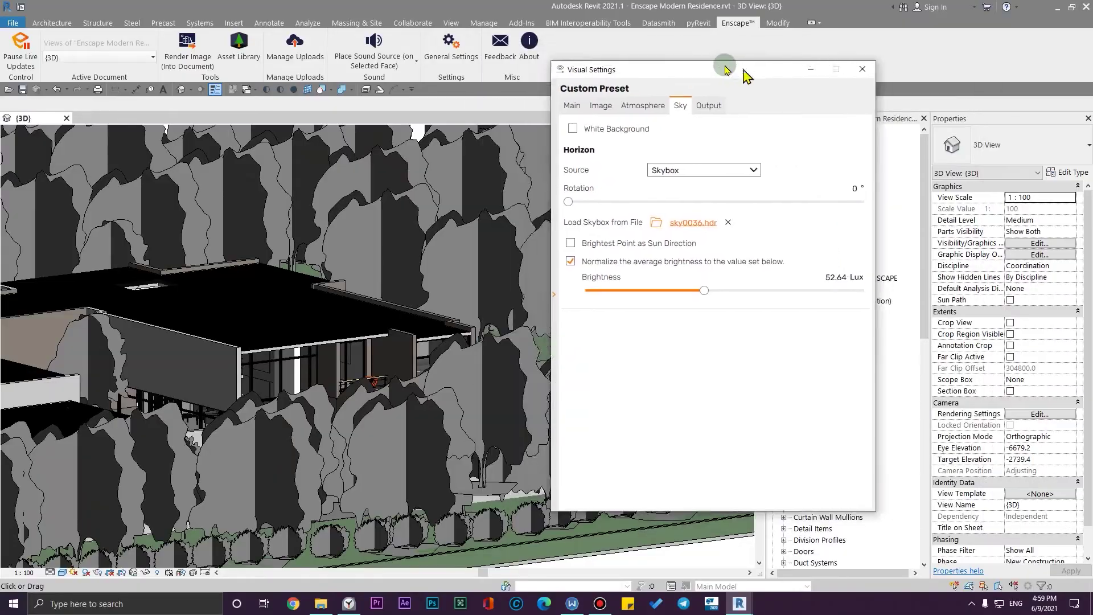
Raise the skybox brightness to about 147 Lux and load sky0021.hdr as the skybox.
drag(341, 138, 745, 66)
drag(707, 284, 728, 287)
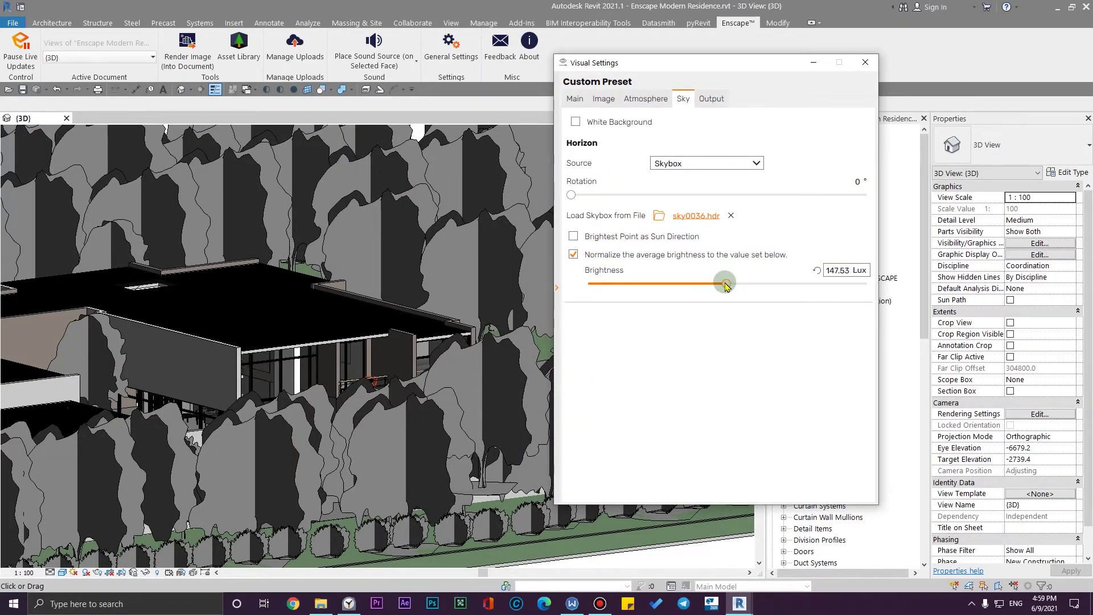
click(691, 223)
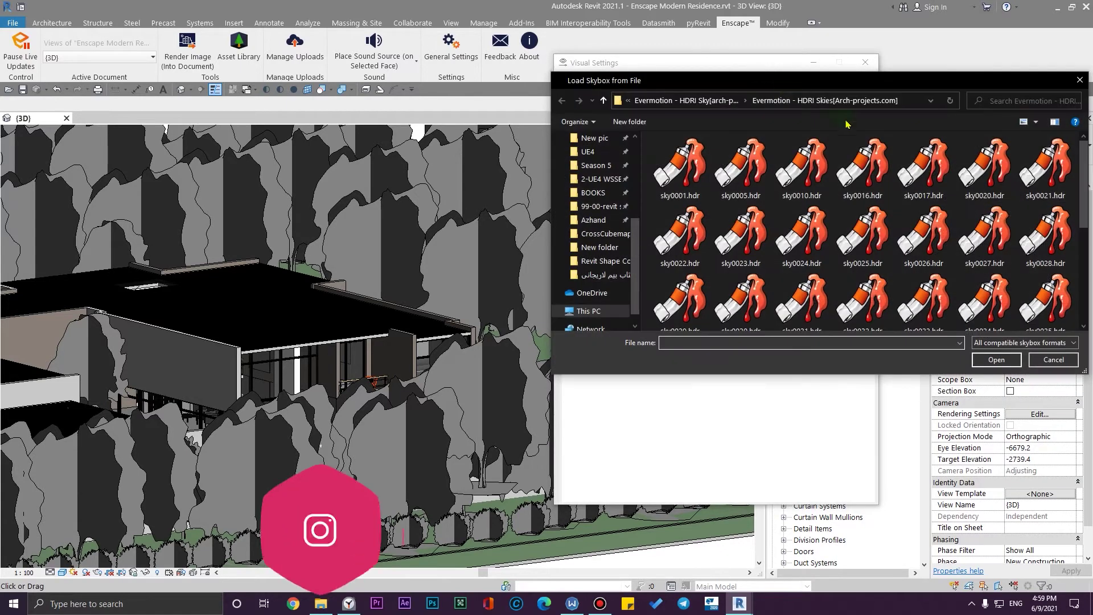
click(1045, 166)
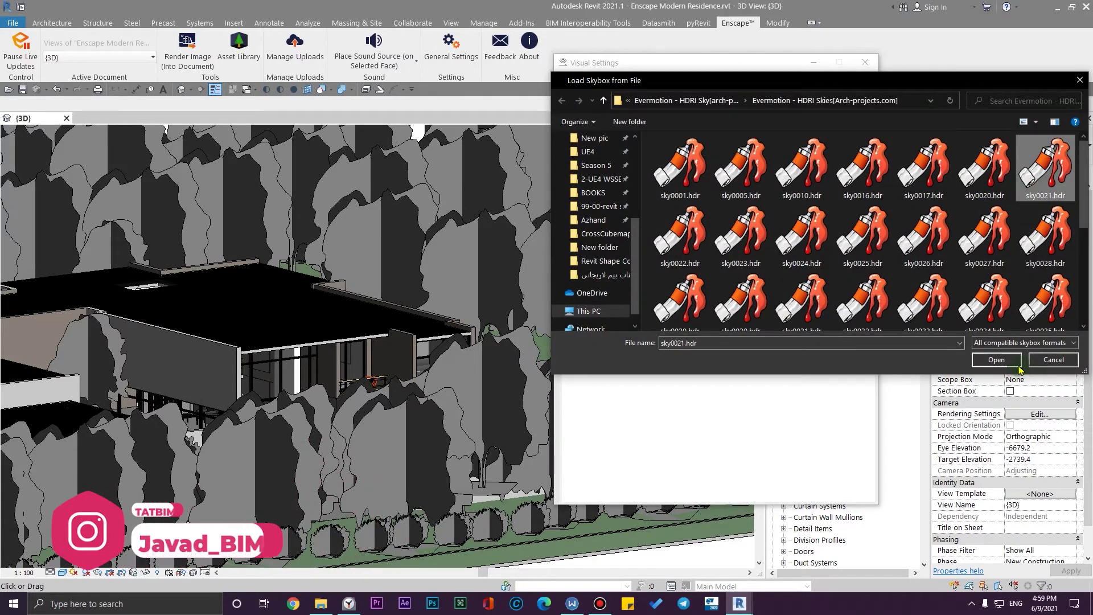
click(990, 359)
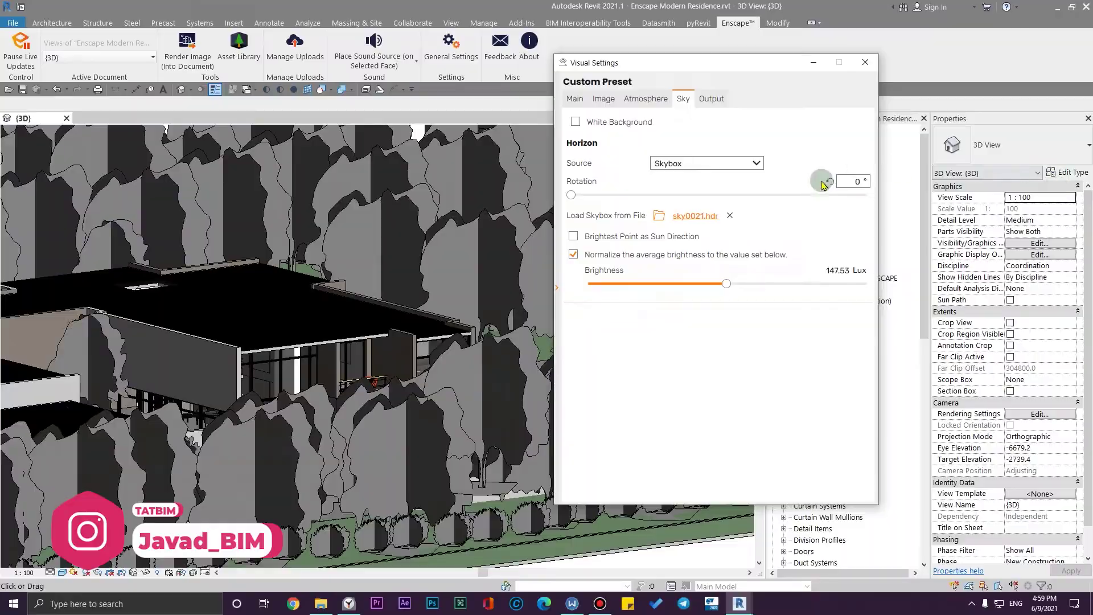
Replace the skybox with sky0037.hdr, now at 511.24 Lux.
click(706, 216)
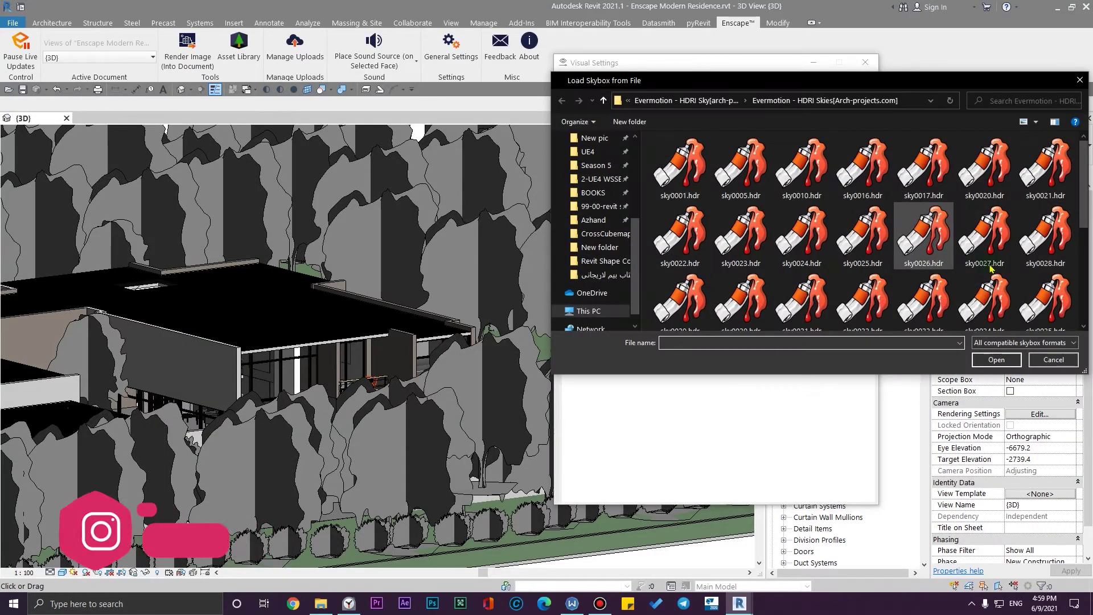
scroll(820, 256, down, 1)
click(740, 298)
click(984, 365)
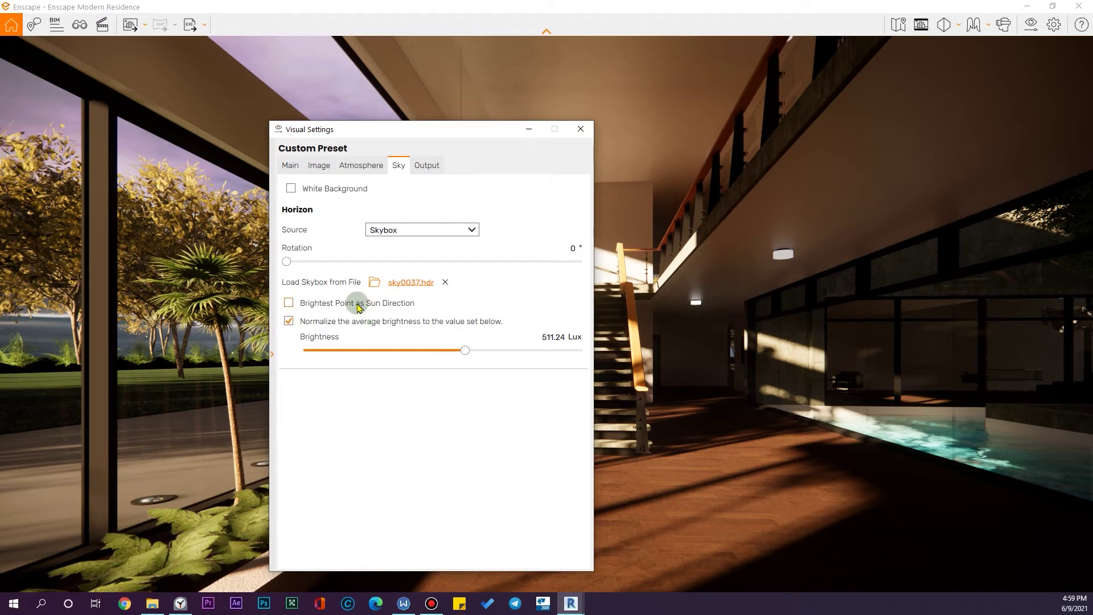
Enable 'Brightest Point as Sun Direction' for the sky0037.hdr skybox, keeping 511.24 lux.
drag(383, 131, 613, 109)
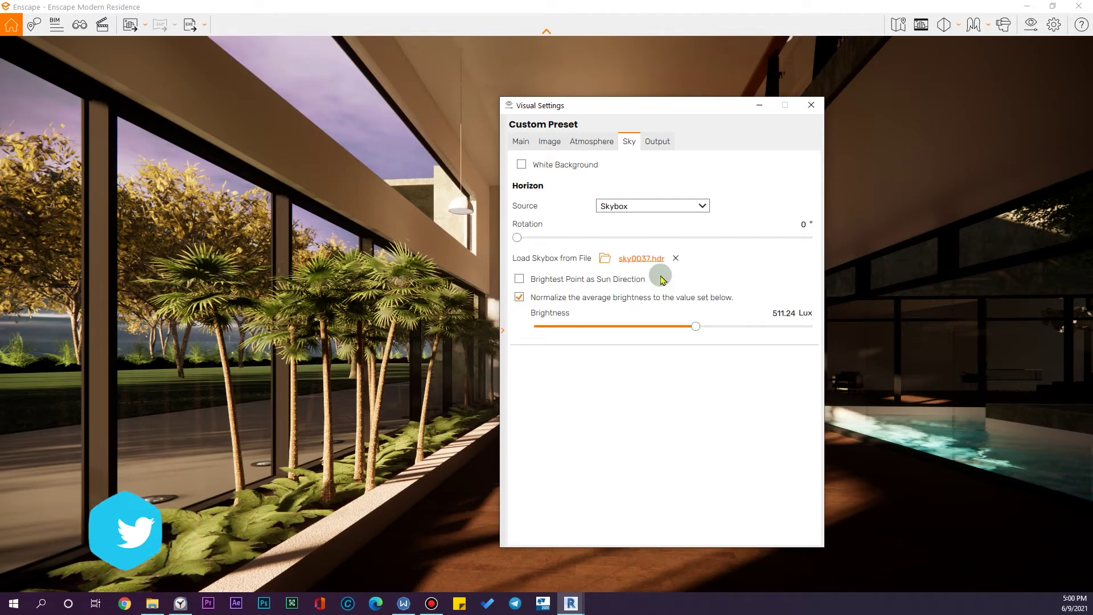
click(575, 279)
mouse_move(671, 103)
mouse_down()
mouse_move(701, 104)
mouse_move(740, 76)
mouse_up()
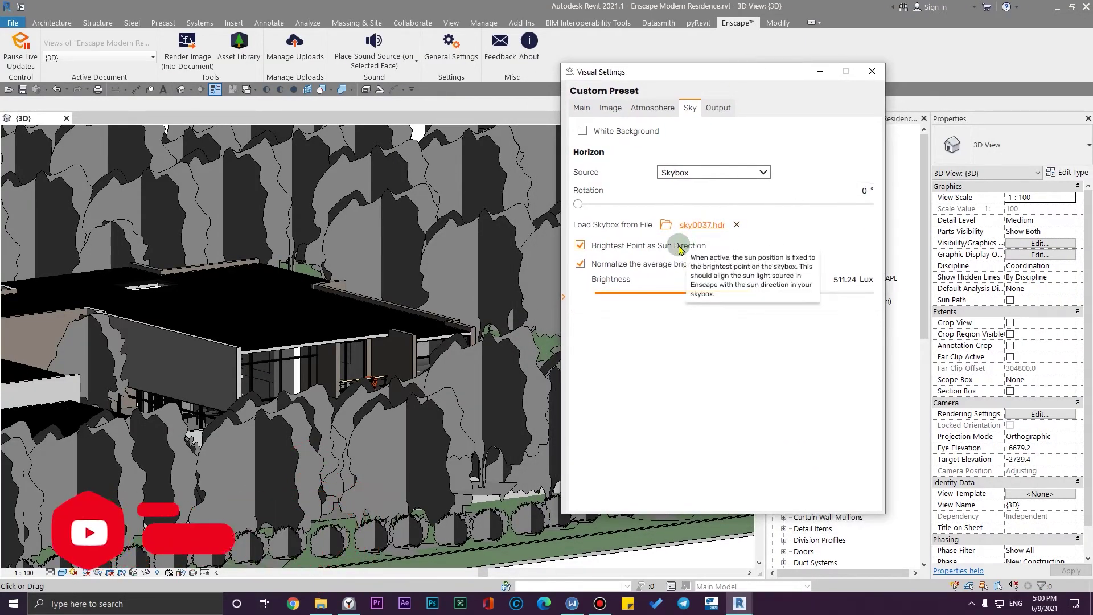
Disable 'Brightest Point as Sun Direction' and set the sun time to about 13:45.
click(680, 247)
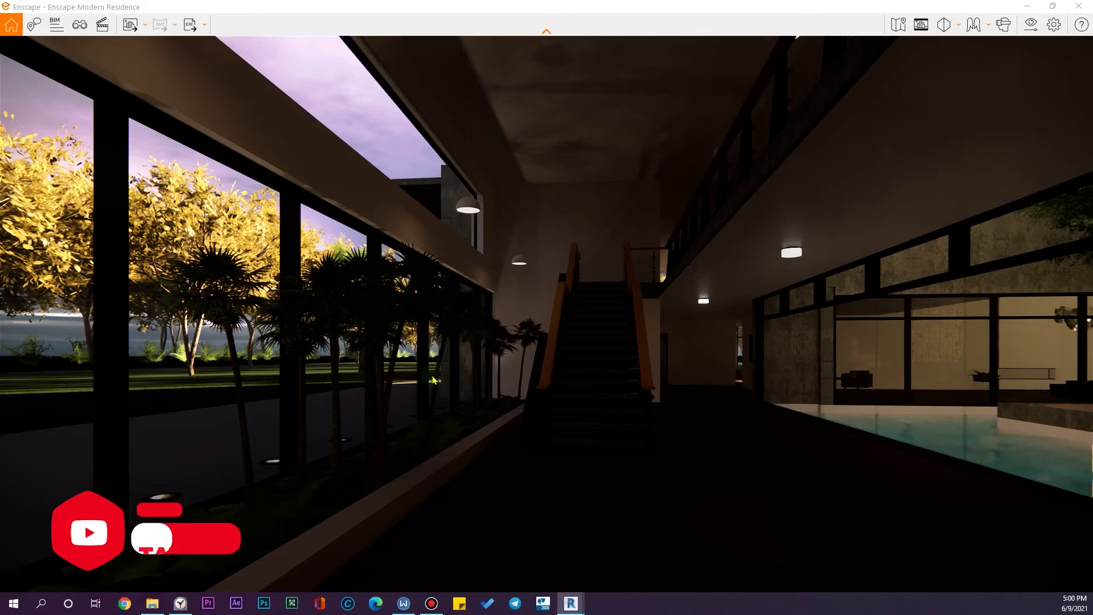
key(i)
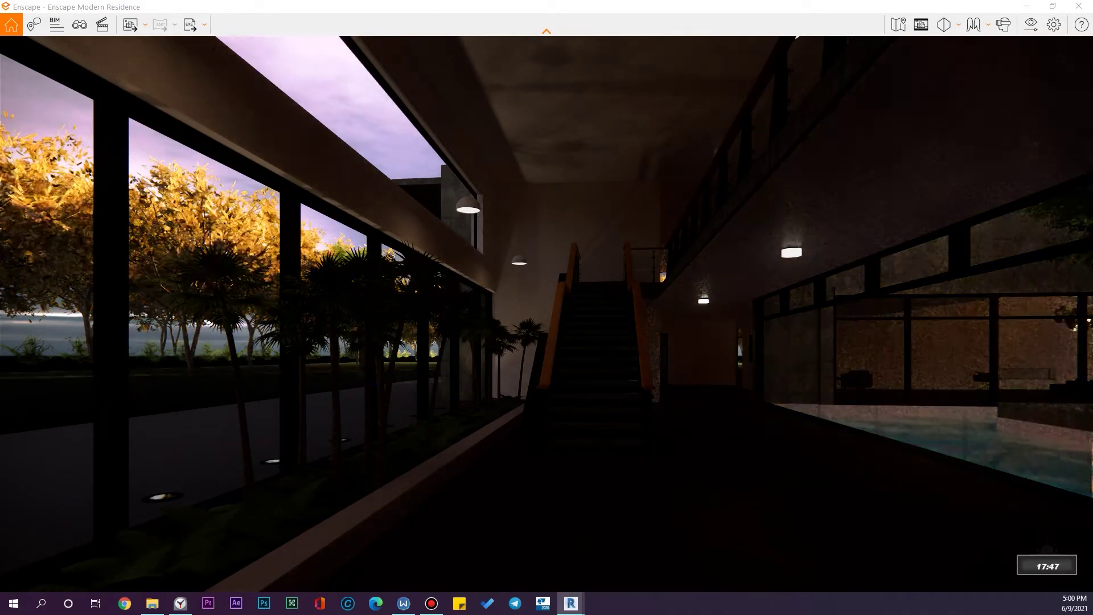
key(u)
key(u)
key(u)
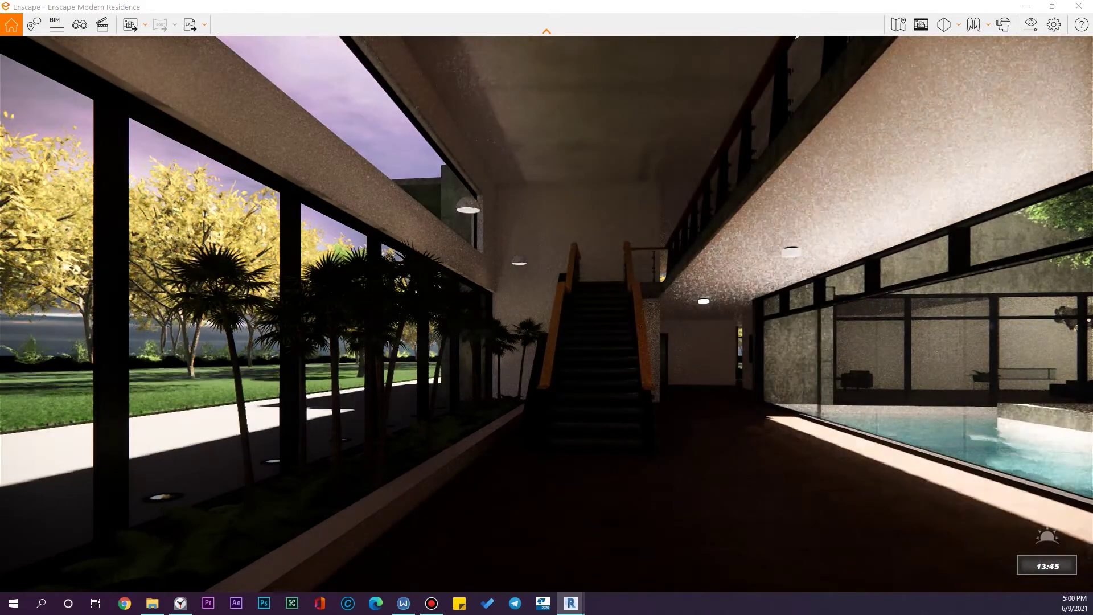